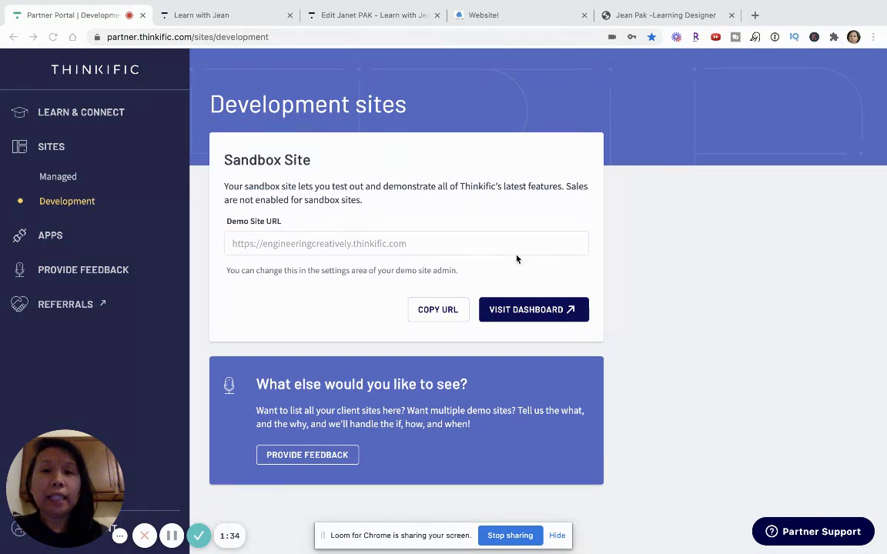
- Open the sales widget setup on the sandbox school's admin site and review the available courses and bundles
{"action": "left_click", "coordinate": [228, 17]}
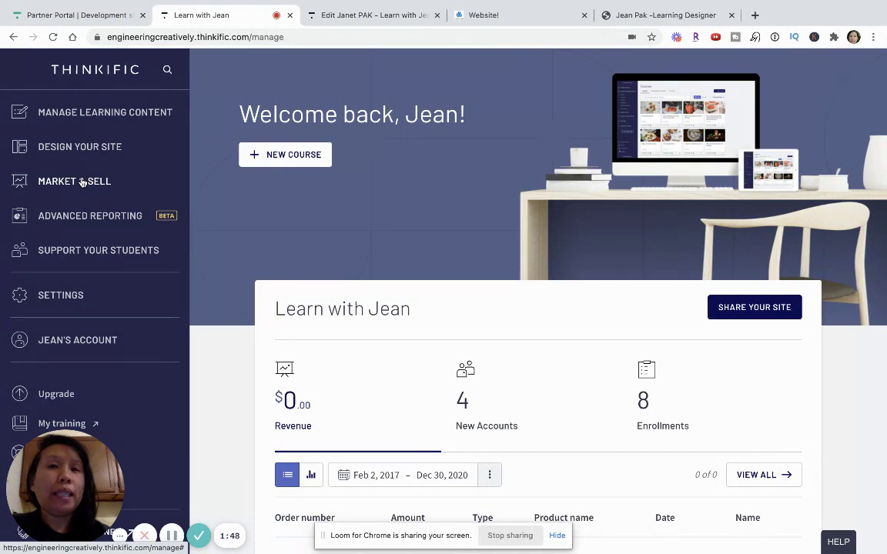
{"action": "left_click", "coordinate": [82, 182]}
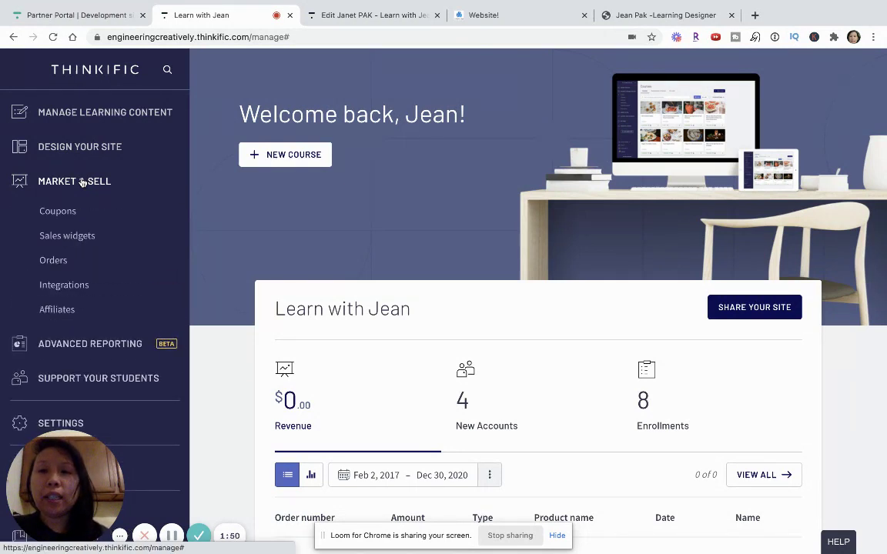
{"action": "left_click", "coordinate": [69, 237]}
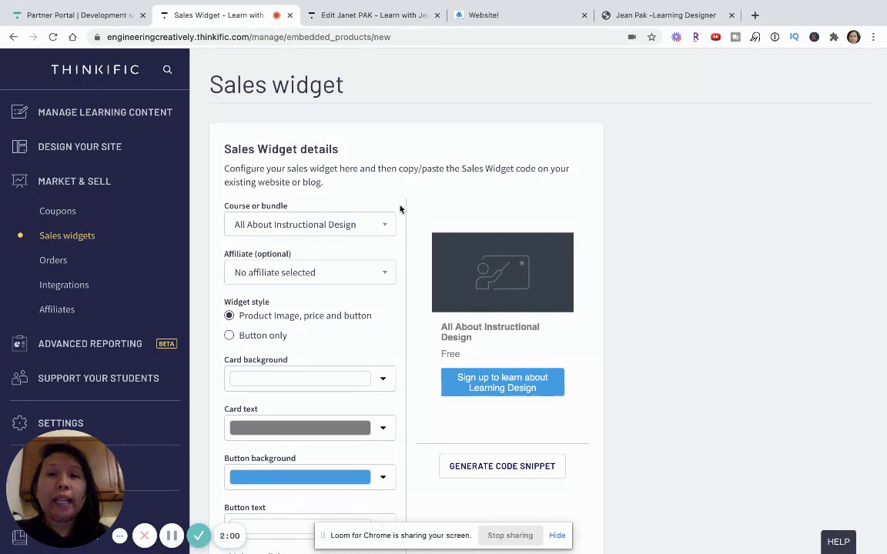
{"action": "left_click", "coordinate": [350, 225]}
{"action": "scroll", "coordinate": [330, 333], "scroll_direction": "down", "scroll_amount": 2}
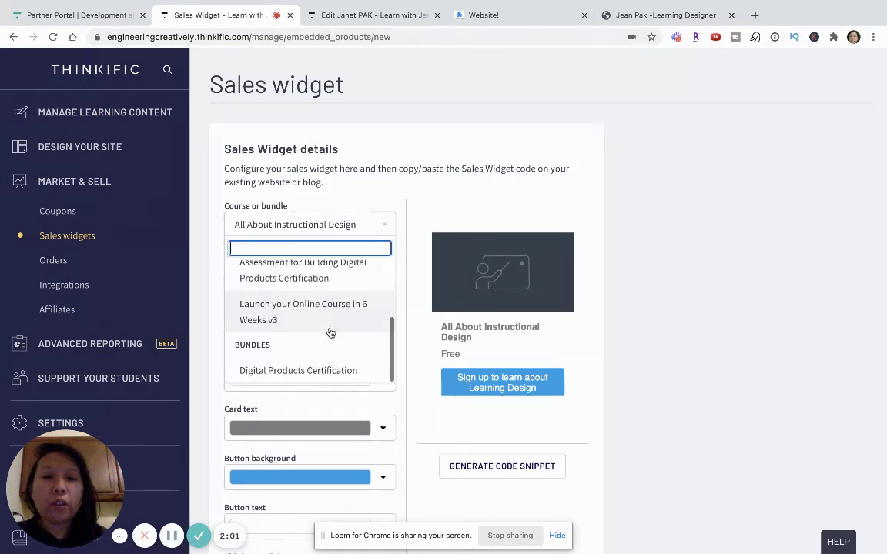
{"action": "scroll", "coordinate": [330, 333], "scroll_direction": "up", "scroll_amount": 3}
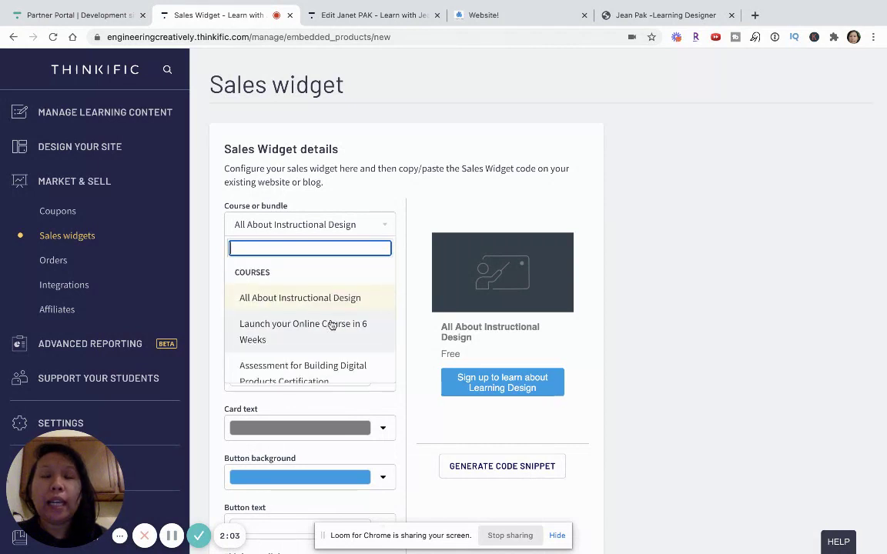
{"action": "left_click", "coordinate": [469, 215]}
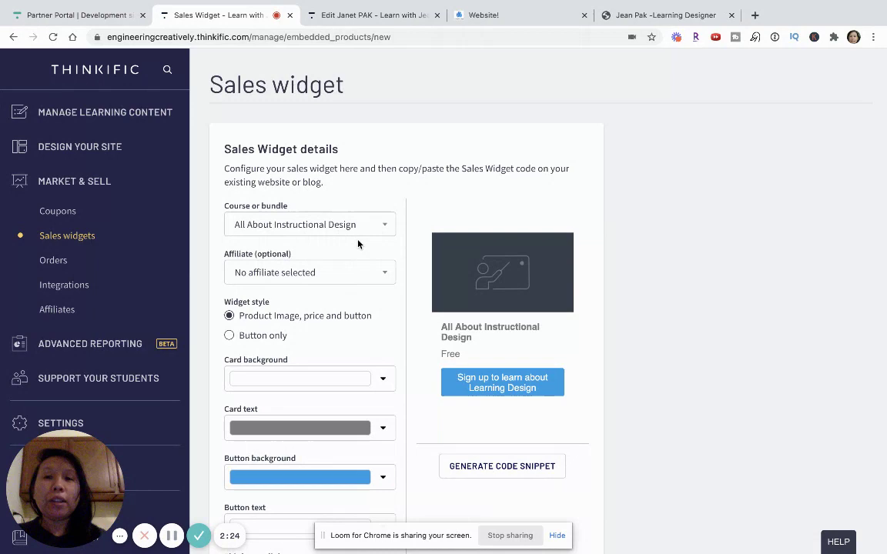
- Assign the listed affiliate to the sales widget
{"action": "scroll", "coordinate": [350, 254], "scroll_direction": "down", "scroll_amount": 1}
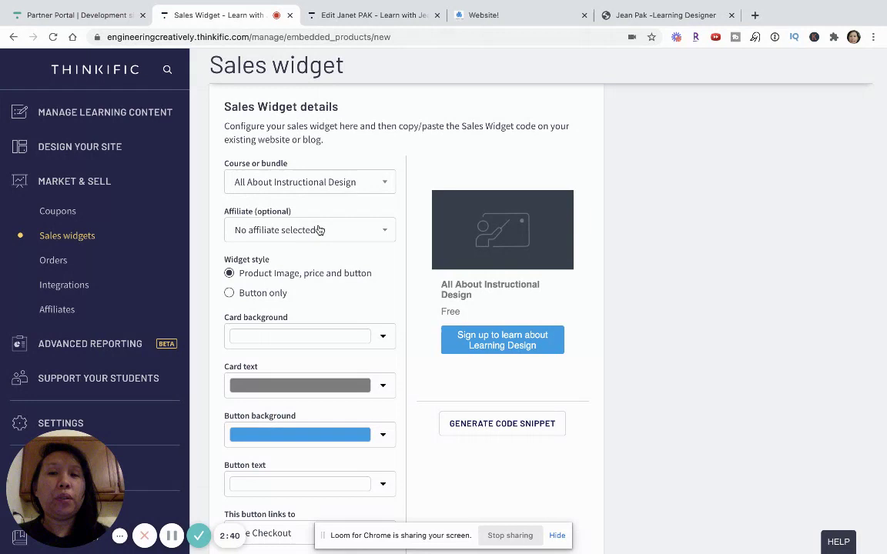
{"action": "left_click", "coordinate": [319, 229]}
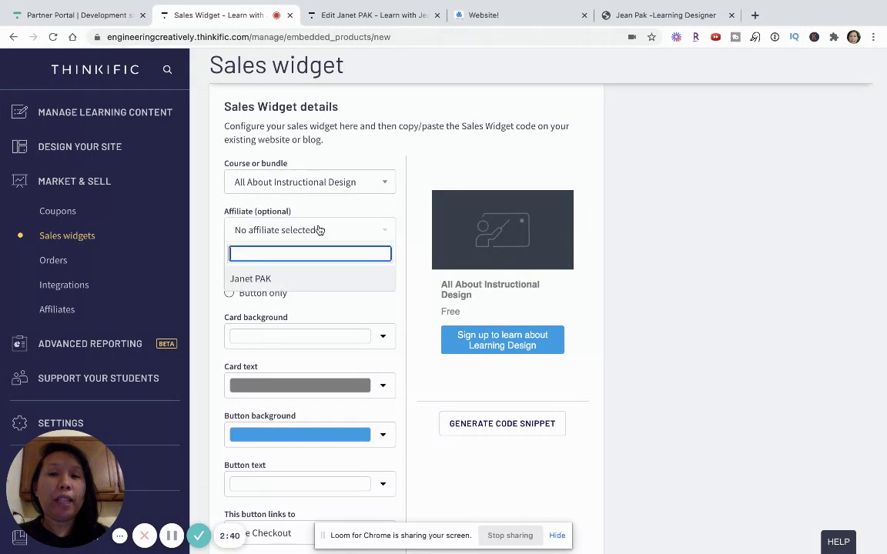
{"action": "left_click", "coordinate": [271, 280]}
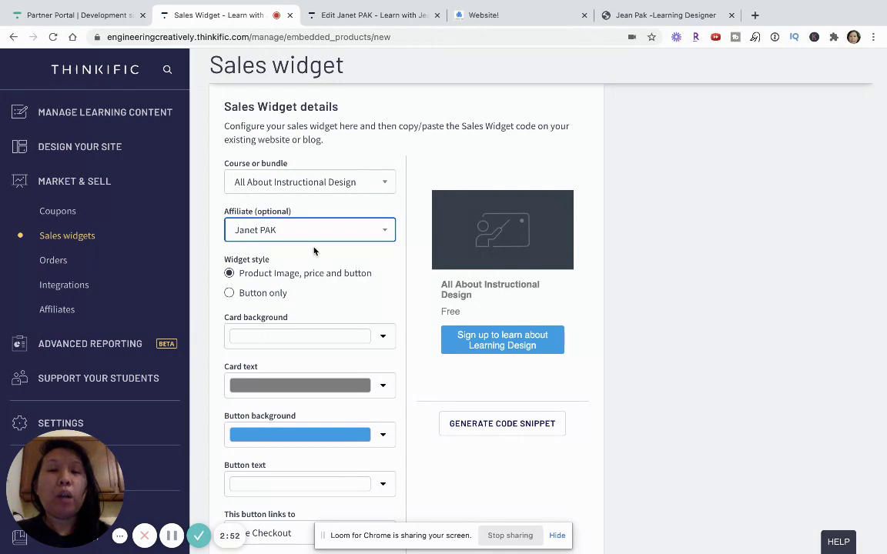
- Change the sales widget's product to the course "Launch your Online Course in 6 Weeks"
{"action": "scroll", "coordinate": [317, 277], "scroll_direction": "down", "scroll_amount": 2}
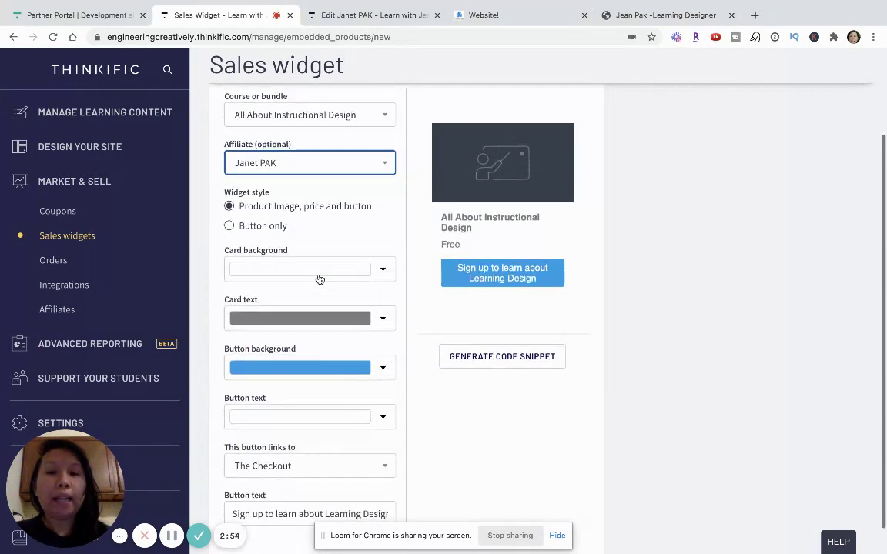
{"action": "scroll", "coordinate": [320, 279], "scroll_direction": "down", "scroll_amount": 1}
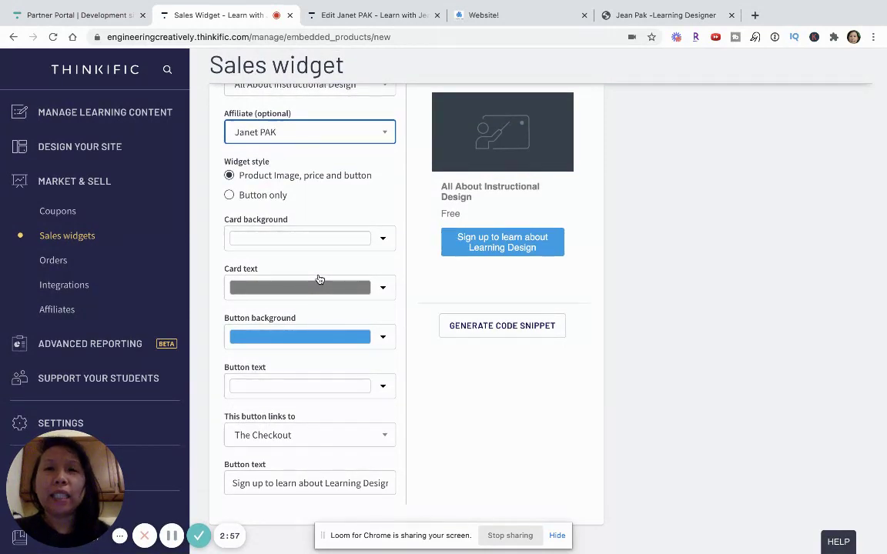
{"action": "scroll", "coordinate": [319, 279], "scroll_direction": "up", "scroll_amount": 2}
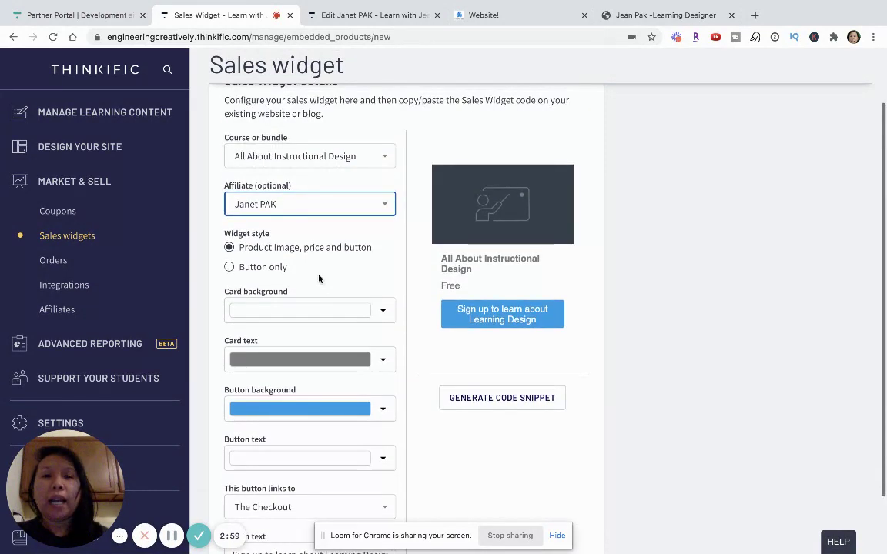
{"action": "left_click", "coordinate": [333, 162]}
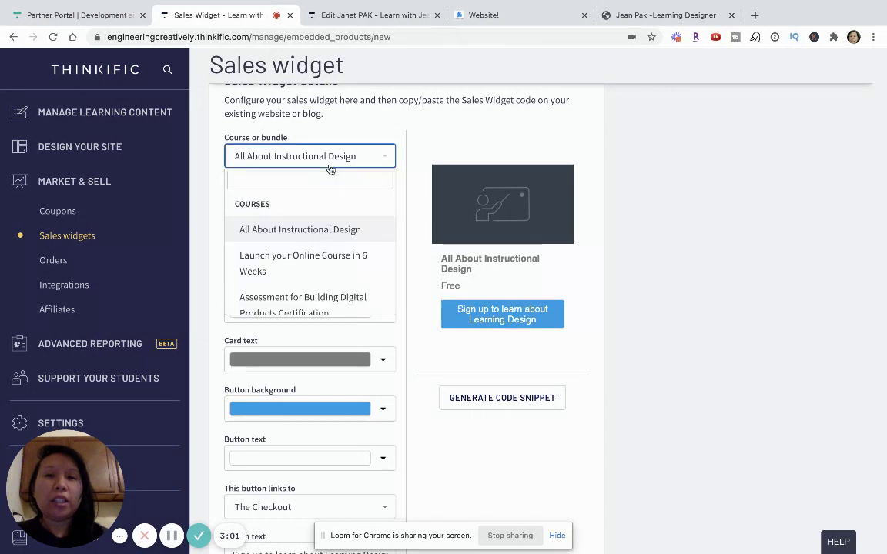
{"action": "left_click", "coordinate": [329, 259]}
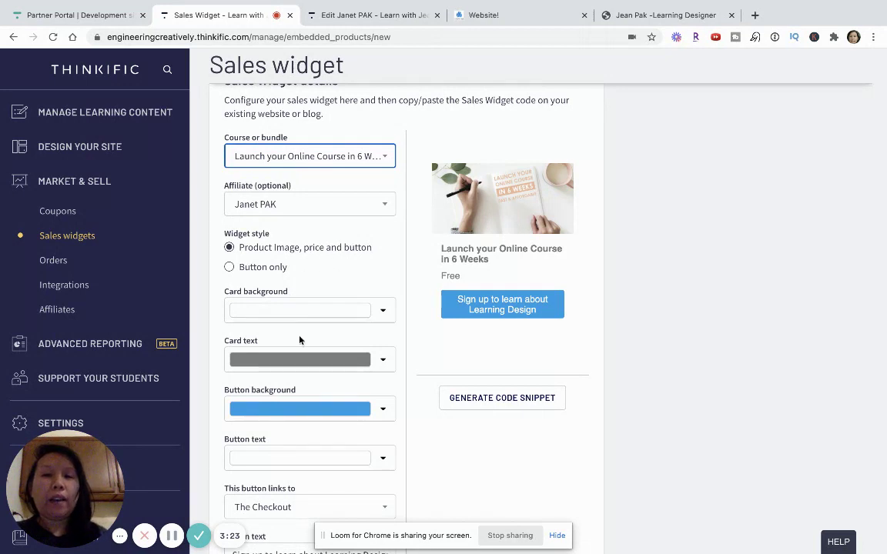
- Set the widget's button text colour to bright yellow (#ffff00)
{"action": "scroll", "coordinate": [301, 352], "scroll_direction": "down", "scroll_amount": 2}
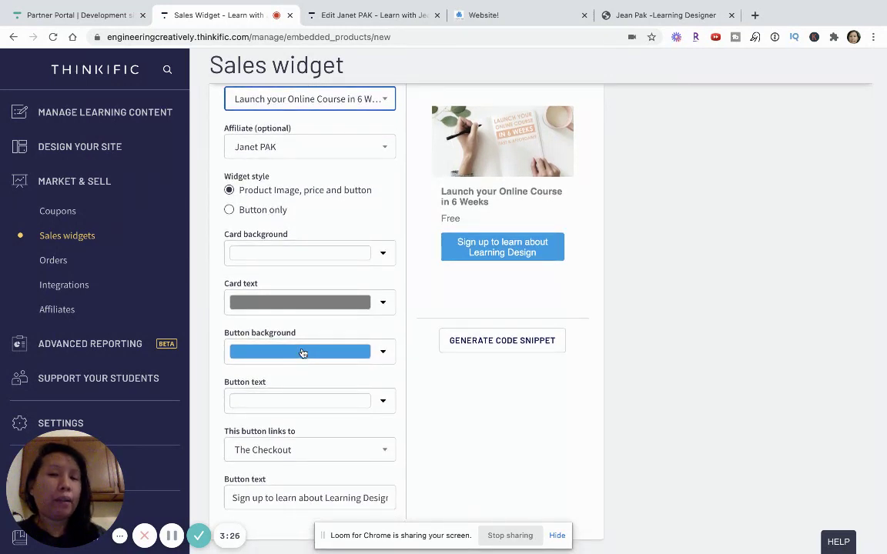
{"action": "left_click", "coordinate": [312, 404]}
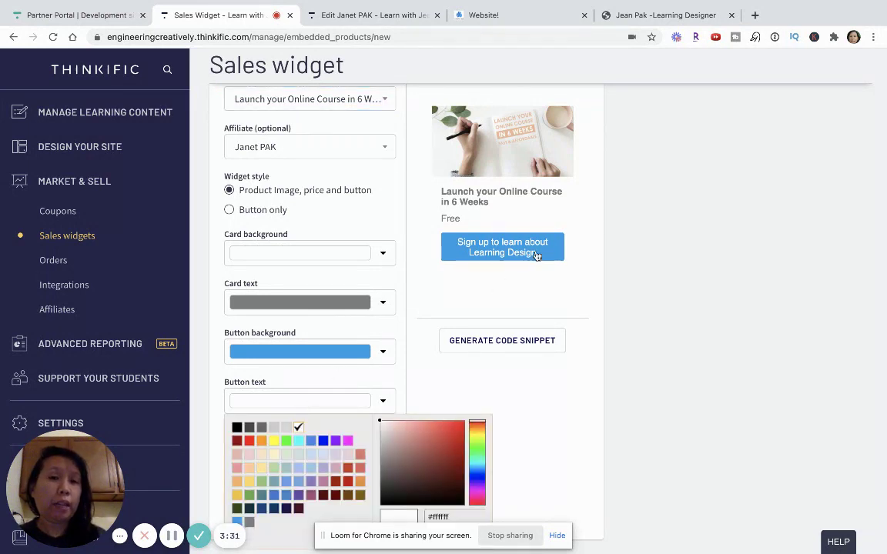
{"action": "scroll", "coordinate": [262, 426], "scroll_direction": "down", "scroll_amount": 1}
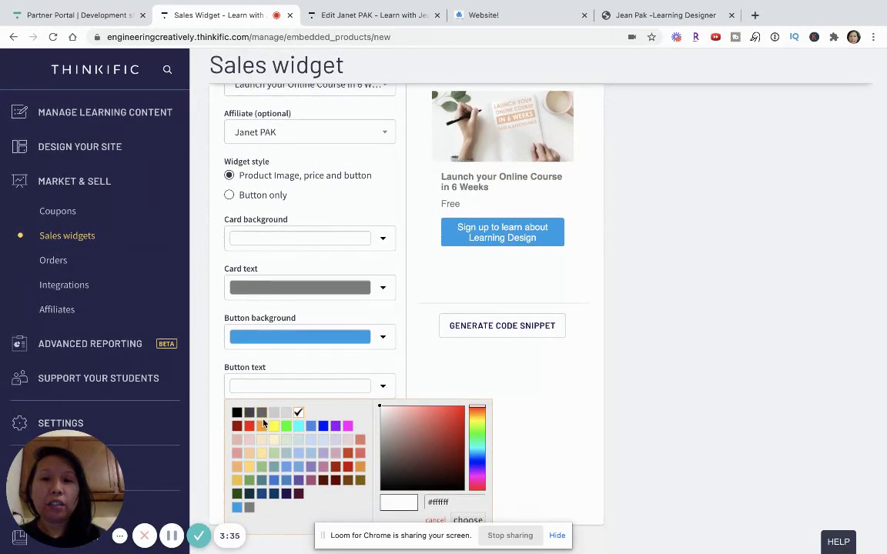
{"action": "left_click", "coordinate": [274, 426]}
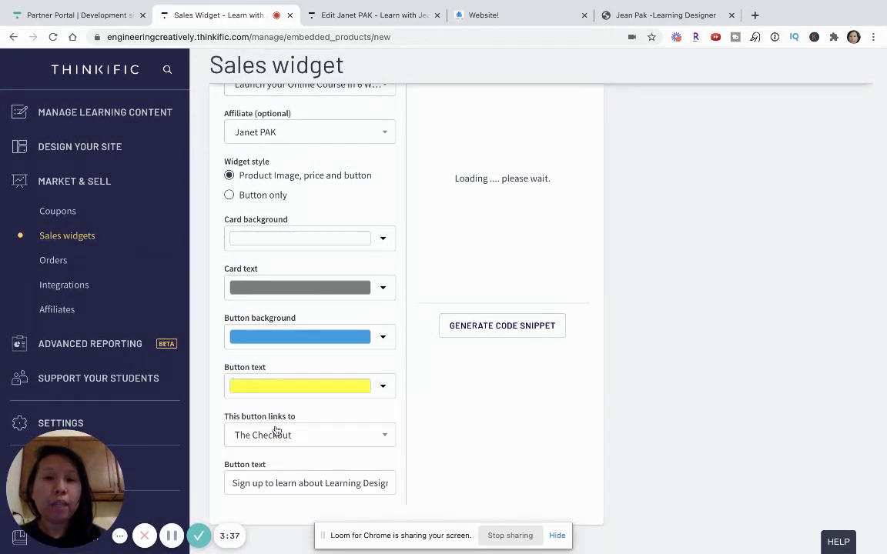
- Change the widget's button text colour to black (#000000)
{"action": "scroll", "coordinate": [462, 256], "scroll_direction": "up", "scroll_amount": 2}
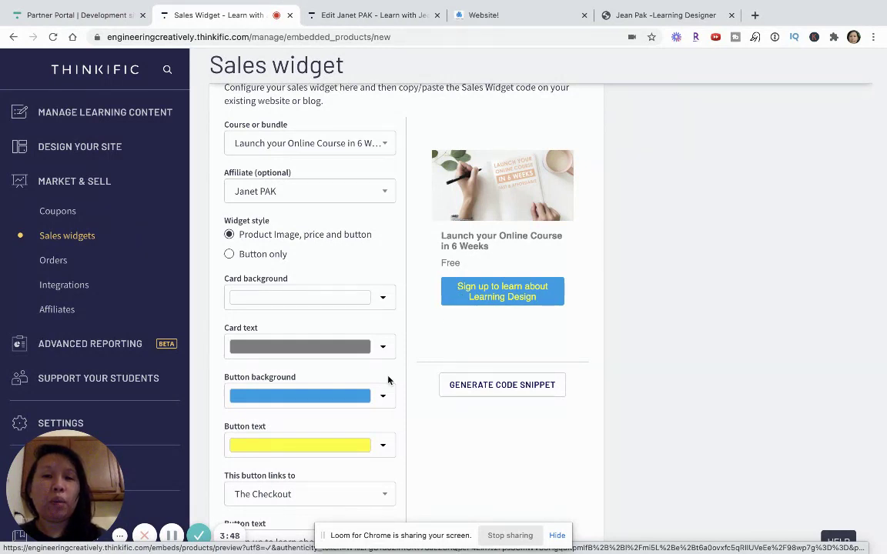
{"action": "left_click", "coordinate": [343, 447]}
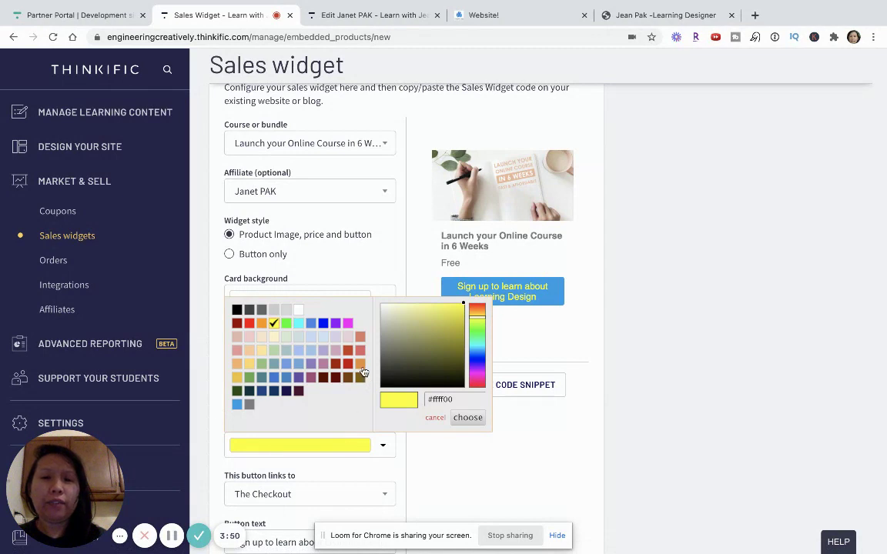
{"action": "left_click", "coordinate": [237, 310]}
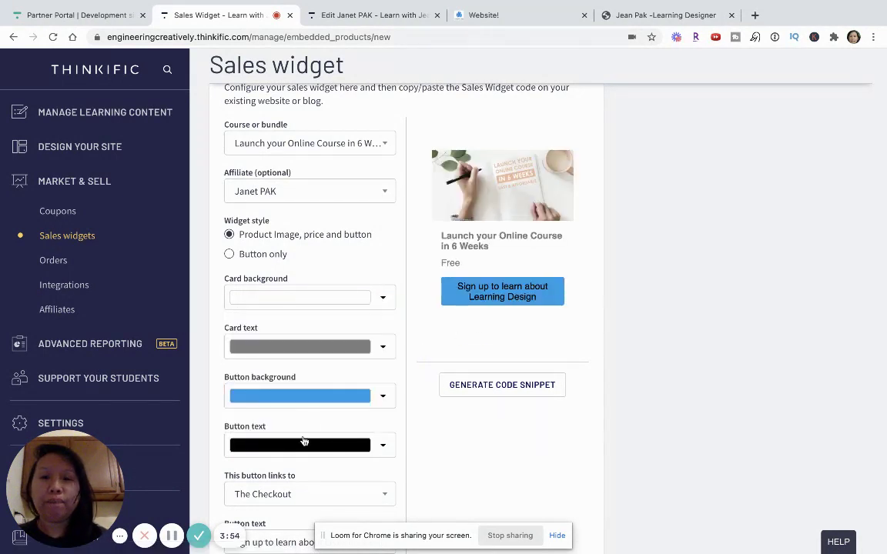
- Return the widget's button text colour to white (#ffffff)
{"action": "left_click", "coordinate": [313, 396]}
{"action": "left_click", "coordinate": [327, 404]}
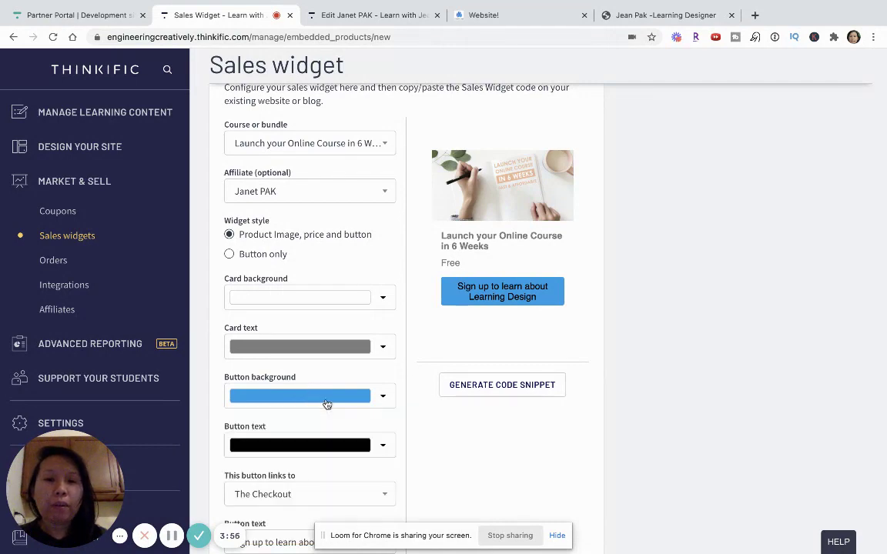
{"action": "scroll", "coordinate": [325, 400], "scroll_direction": "down", "scroll_amount": 1}
{"action": "left_click", "coordinate": [324, 381]}
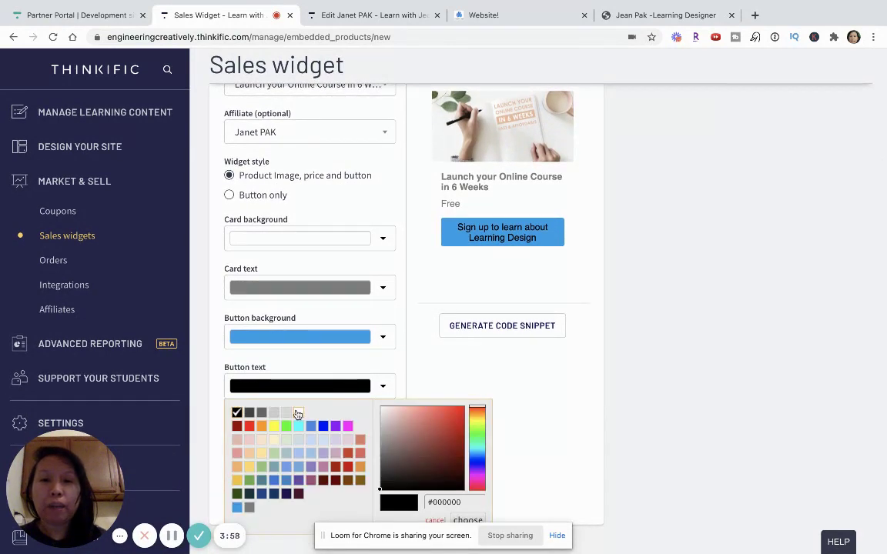
{"action": "left_click", "coordinate": [298, 413]}
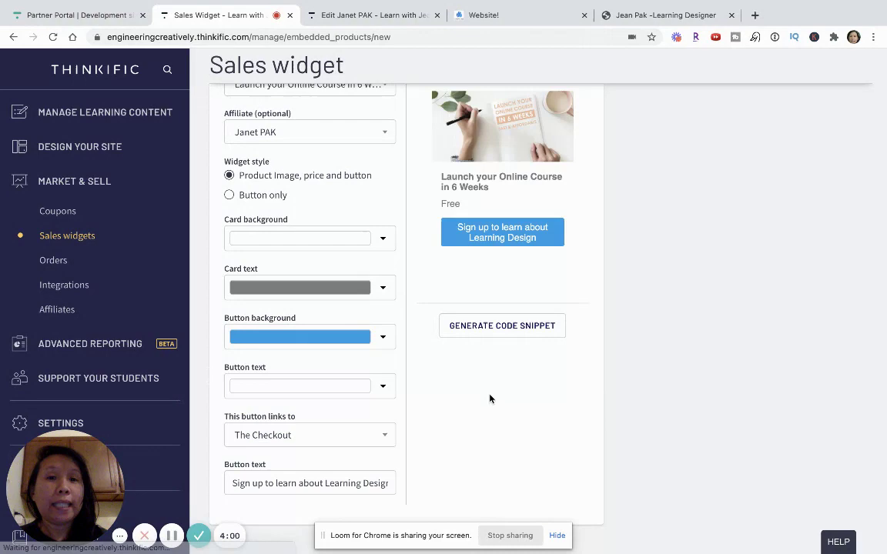
- Replace the widget's button wording with "Get started with best learning design practices" and check it in the preview
{"action": "scroll", "coordinate": [490, 398], "scroll_direction": "up", "scroll_amount": 1}
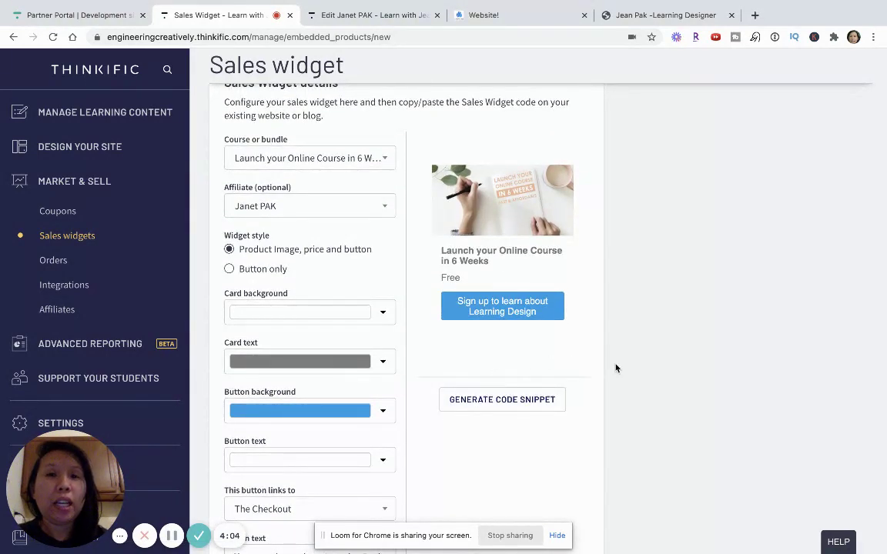
{"action": "scroll", "coordinate": [615, 368], "scroll_direction": "down", "scroll_amount": 1}
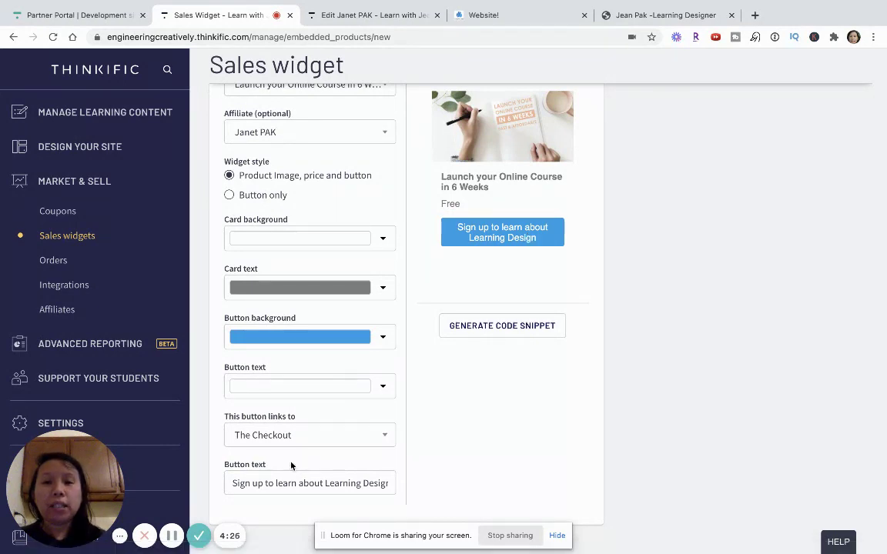
{"action": "left_click", "coordinate": [229, 485]}
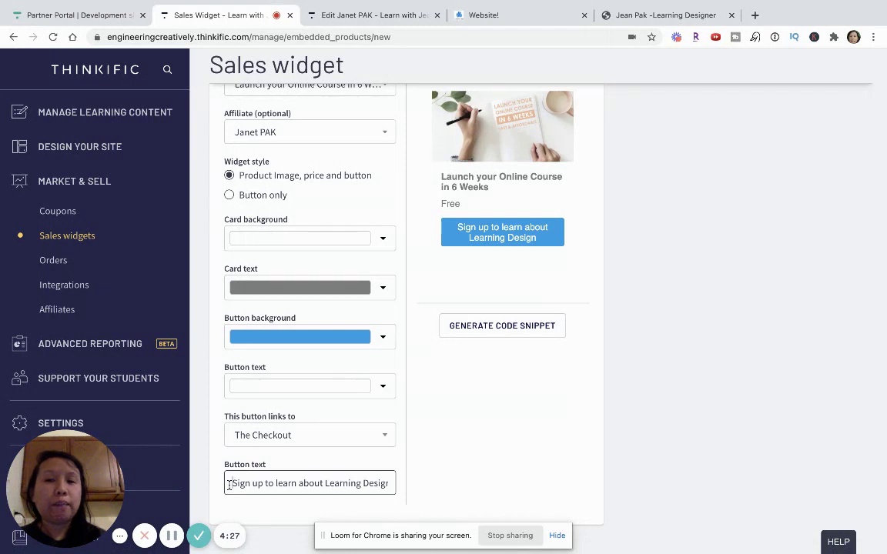
{"action": "left_click", "coordinate": [390, 483], "text": "shift"}
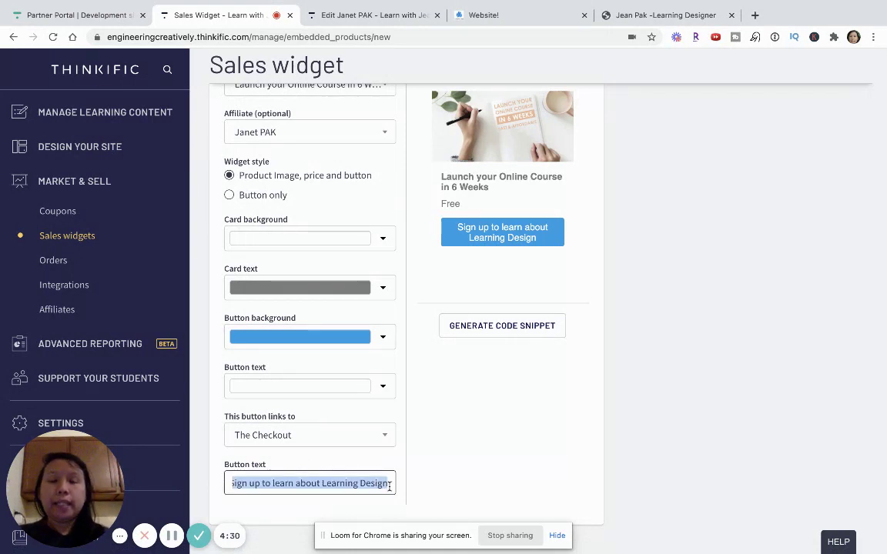
{"action": "type", "text": "Ge"}
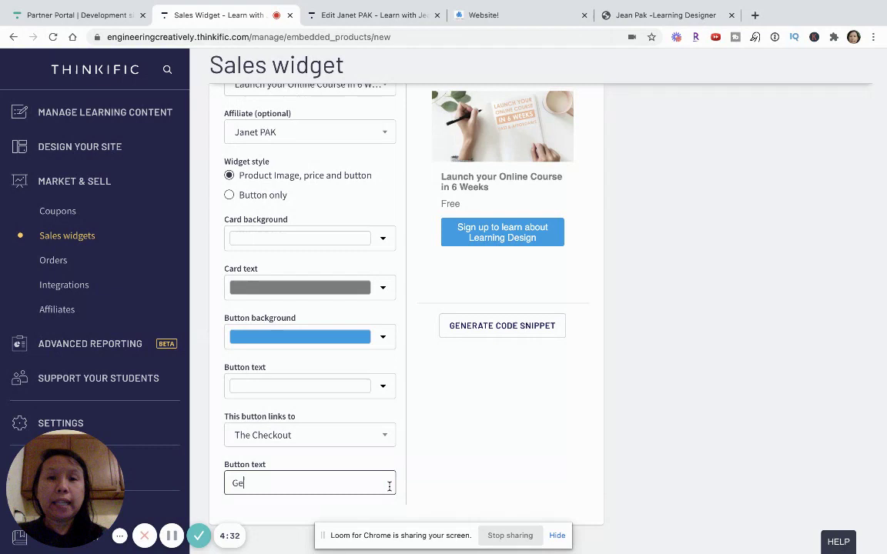
{"action": "type", "text": "t started with "}
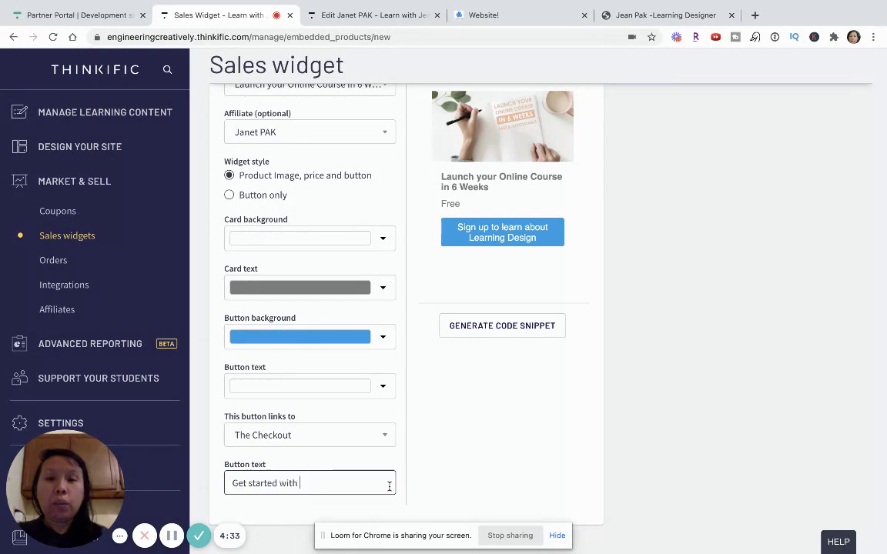
{"action": "type", "text": "best p learn"}
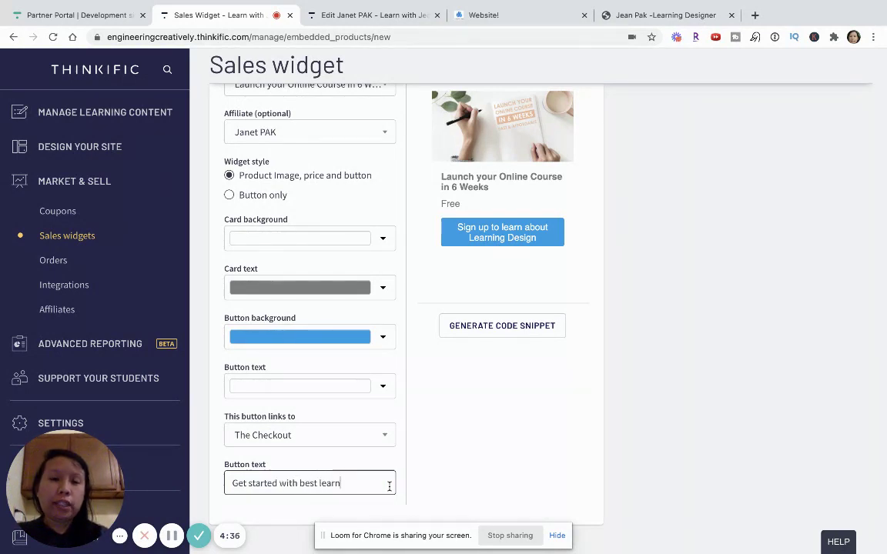
{"action": "type", "text": "ing design practices"}
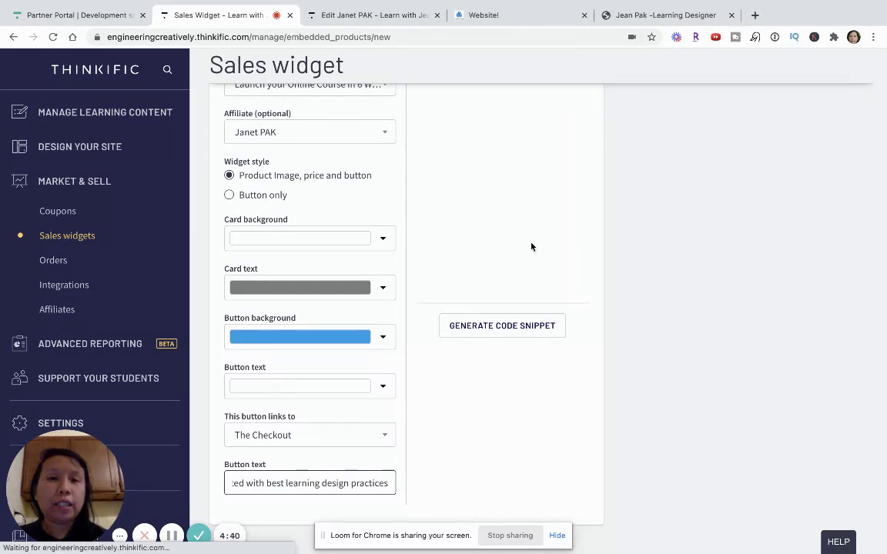
{"action": "scroll", "coordinate": [508, 293], "scroll_direction": "up", "scroll_amount": 1}
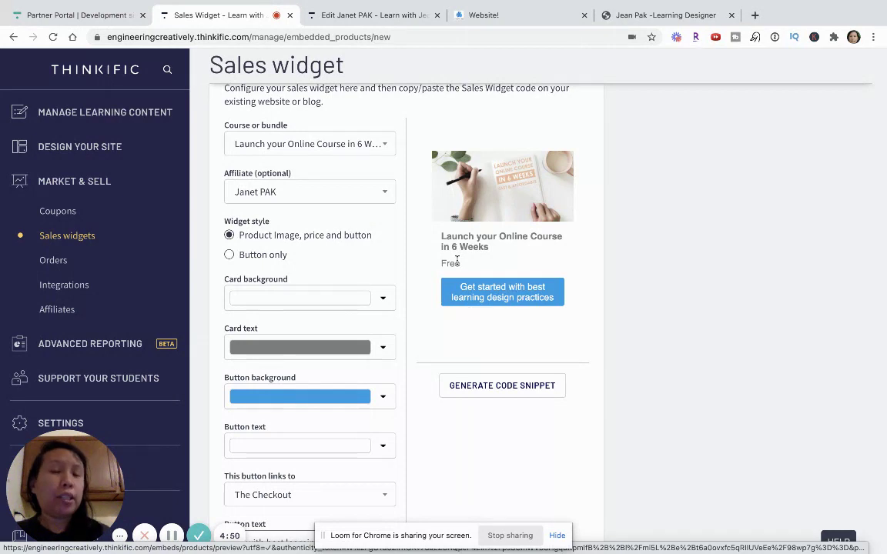
- Replace the widget's button wording with "Sign up for the course and get started now" and check it in the preview
{"action": "scroll", "coordinate": [320, 431], "scroll_direction": "down", "scroll_amount": 1}
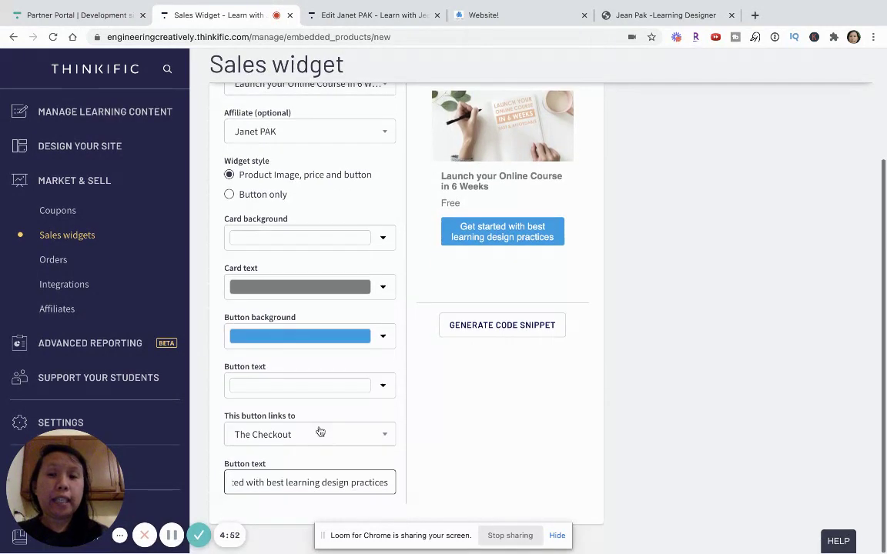
{"action": "triple_click", "coordinate": [266, 483]}
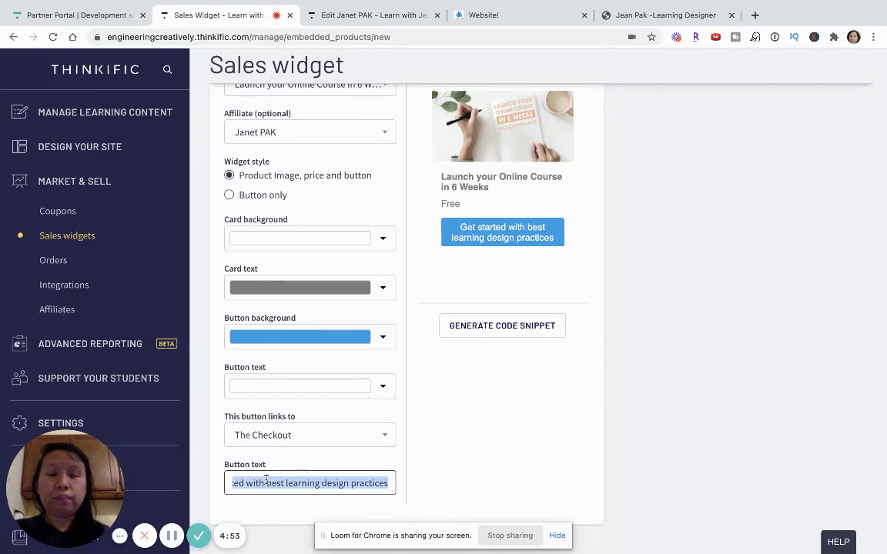
{"action": "type", "text": "Buy"}
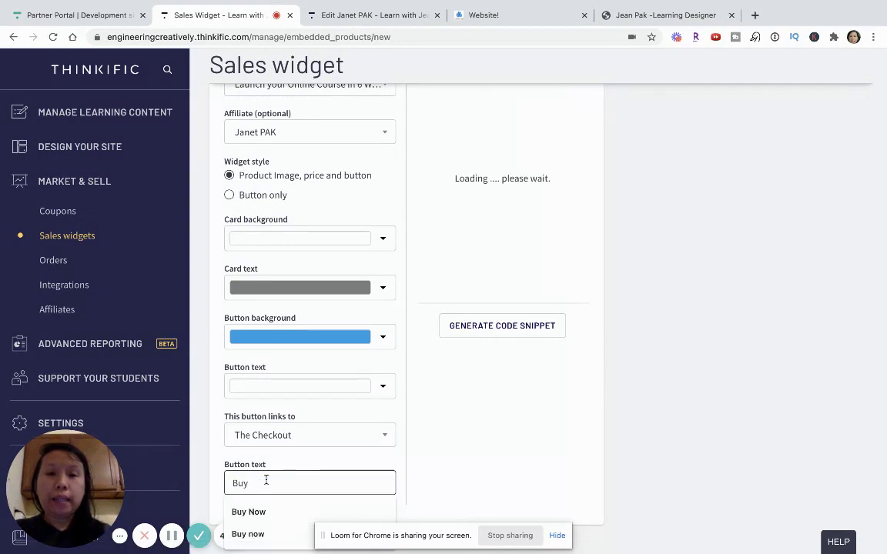
{"action": "key", "text": "BackSpace"}
{"action": "type", "text": "Sign up for"}
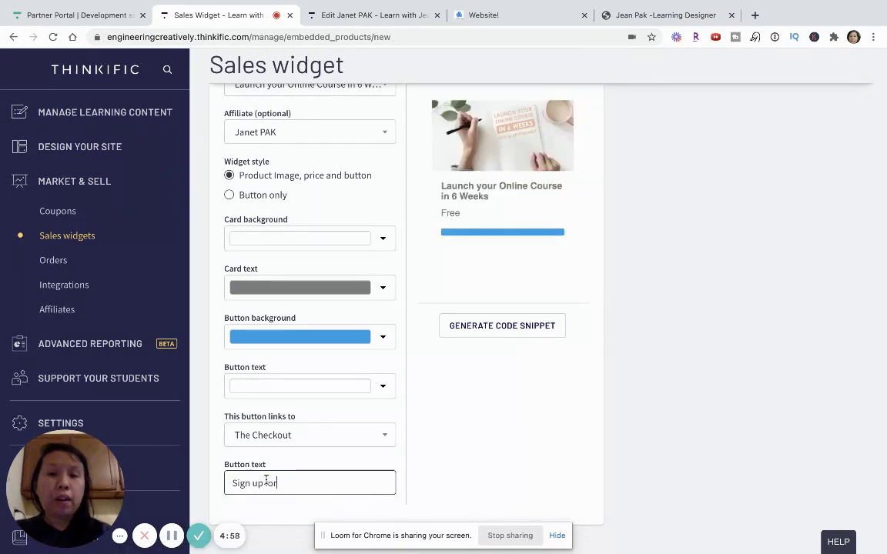
{"action": "type", "text": " the course and"}
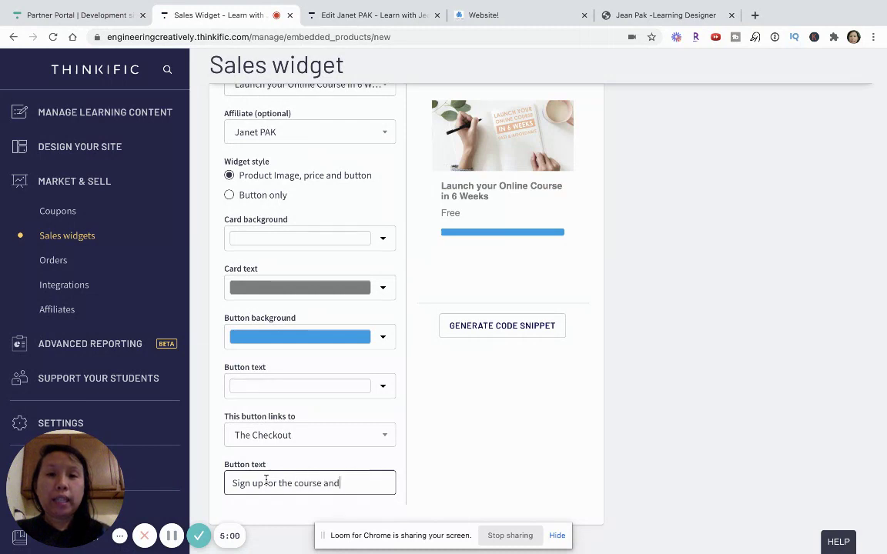
{"action": "type", "text": " get started on"}
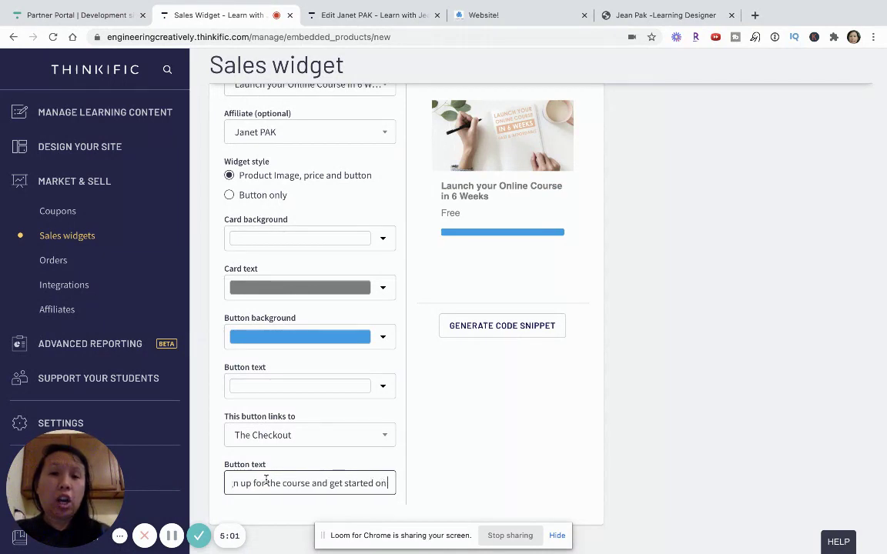
{"action": "type", "text": " your bus"}
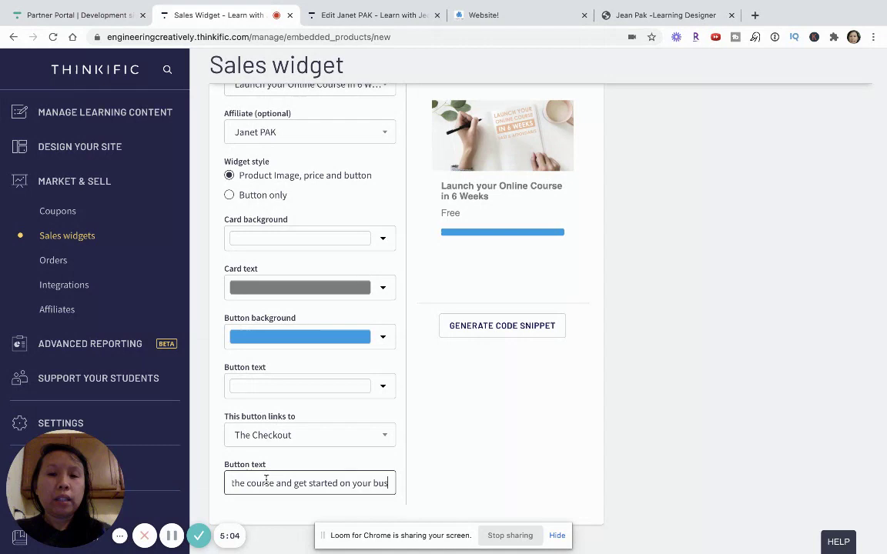
{"action": "key", "text": "BackSpace"}
{"action": "key", "text": "BackSpace"}
{"action": "key", "text": "BackSpace"}
{"action": "key", "text": "BackSpace"}
{"action": "key", "text": "BackSpace"}
{"action": "key", "text": "BackSpace"}
{"action": "key", "text": "BackSpace"}
{"action": "key", "text": "BackSpace"}
{"action": "key", "text": "BackSpace"}
{"action": "key", "text": "BackSpace"}
{"action": "key", "text": "BackSpace"}
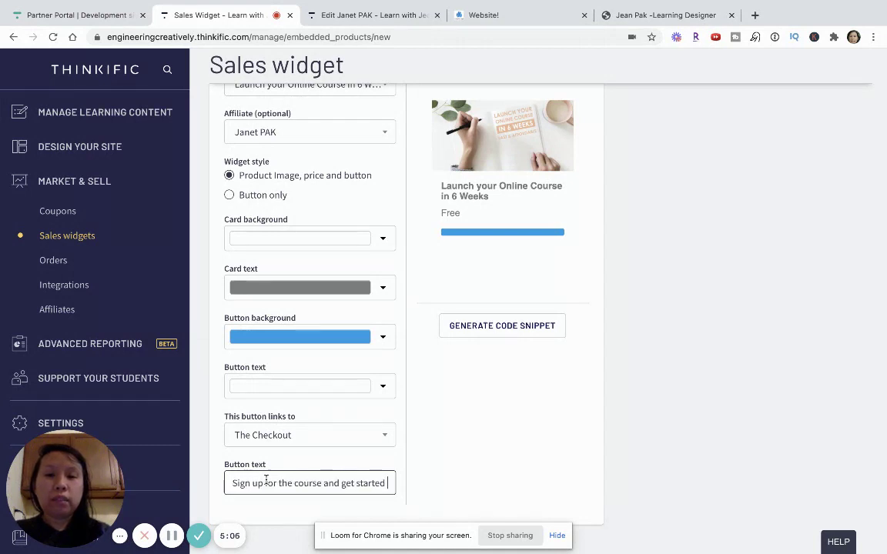
{"action": "type", "text": "now"}
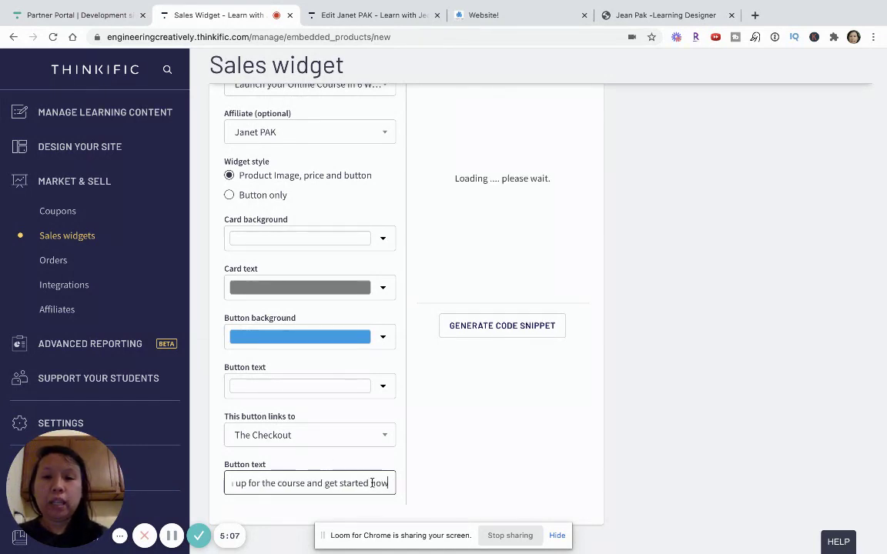
{"action": "scroll", "coordinate": [508, 452], "scroll_direction": "up", "scroll_amount": 1}
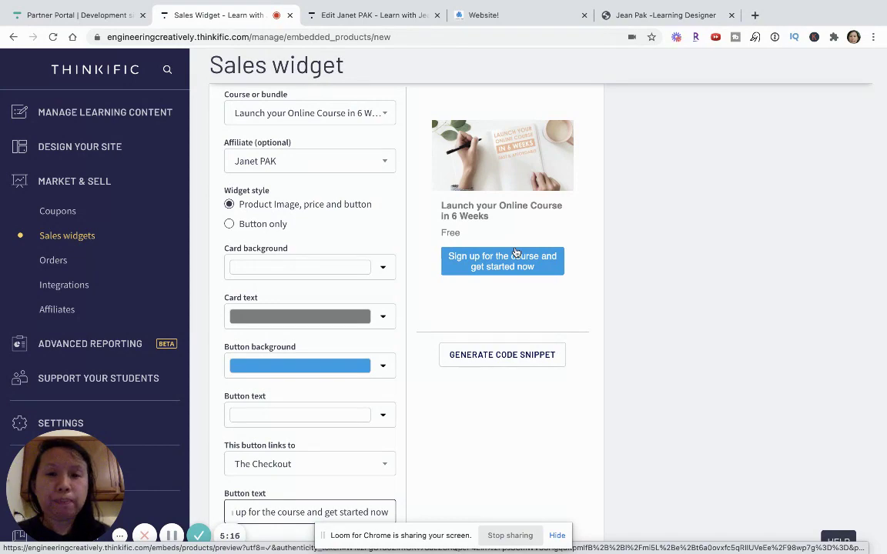
{"action": "scroll", "coordinate": [336, 387], "scroll_direction": "down", "scroll_amount": 1}
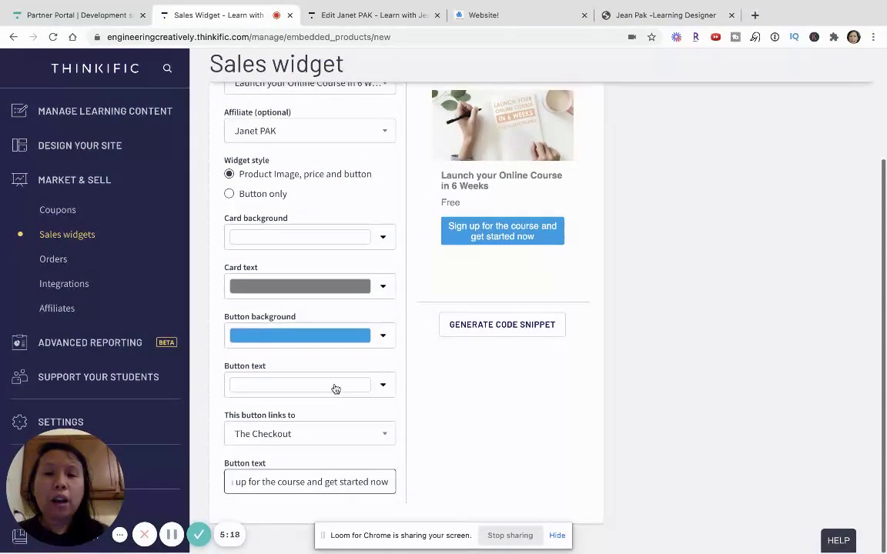
- Generate the sales widget's code snippet, look through the code, and copy the whole snippet to the clipboard
{"action": "scroll", "coordinate": [335, 387], "scroll_direction": "up", "scroll_amount": 5}
{"action": "left_click", "coordinate": [511, 469]}
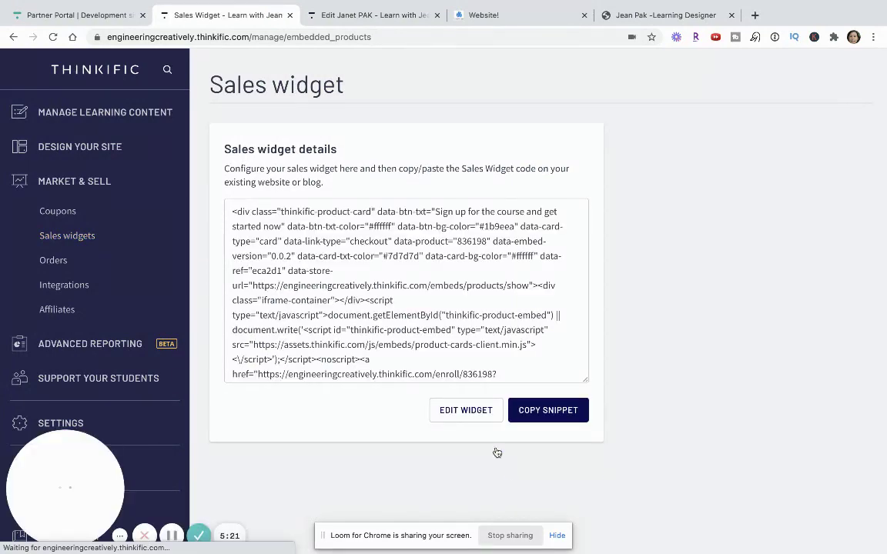
{"action": "left_click_drag", "start_coordinate": [288, 226], "coordinate": [457, 376]}
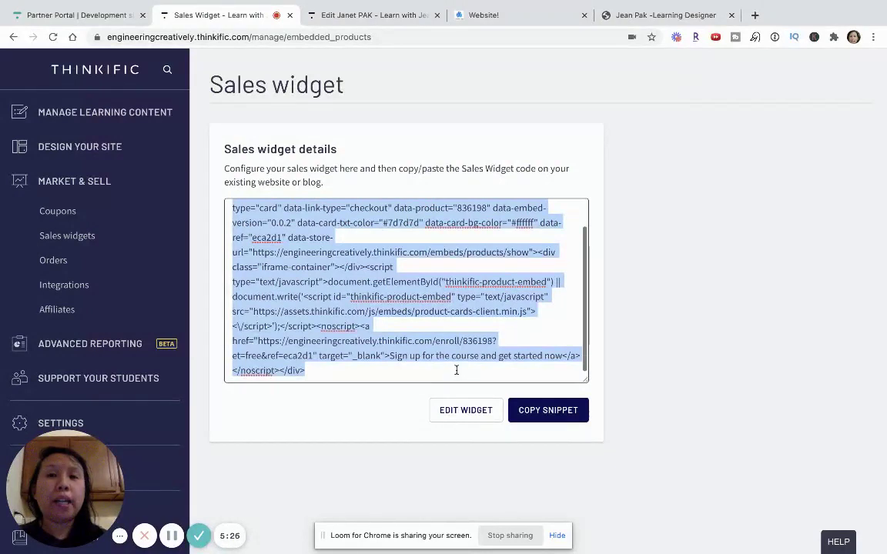
{"action": "scroll", "coordinate": [435, 301], "scroll_direction": "up", "scroll_amount": 2}
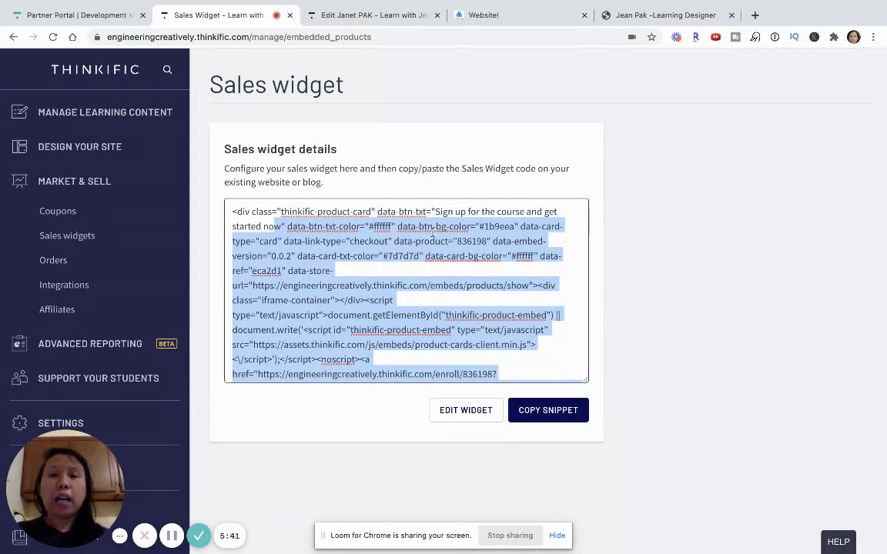
{"action": "left_click", "coordinate": [378, 220]}
{"action": "scroll", "coordinate": [406, 274], "scroll_direction": "down", "scroll_amount": 1}
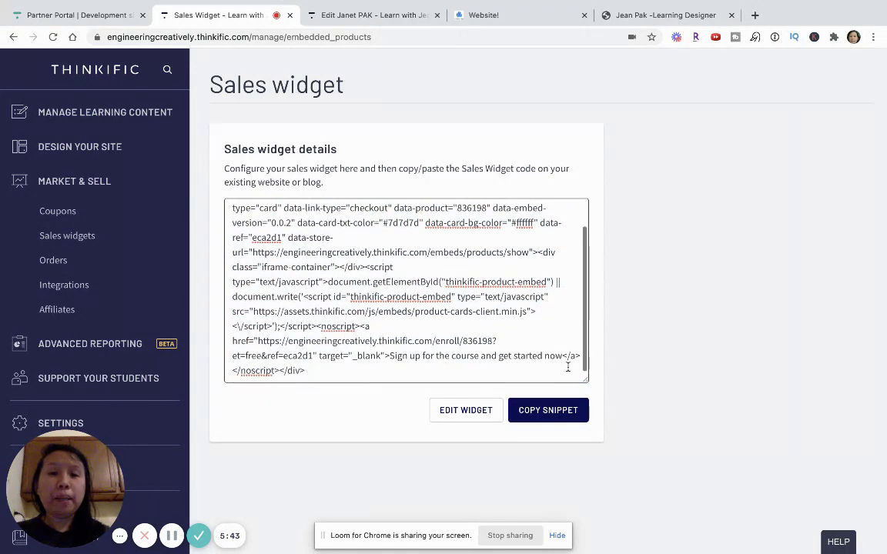
{"action": "scroll", "coordinate": [490, 311], "scroll_direction": "up", "scroll_amount": 1}
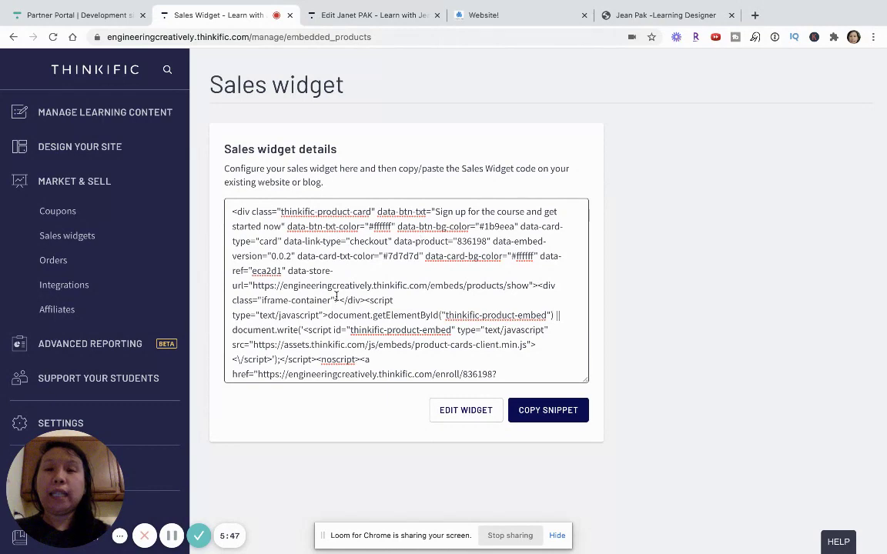
{"action": "scroll", "coordinate": [359, 348], "scroll_direction": "down", "scroll_amount": 1}
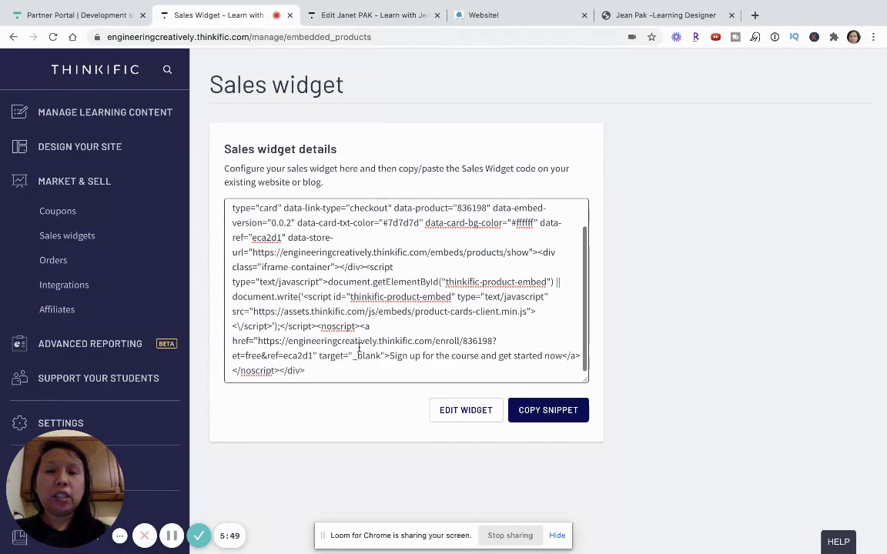
{"action": "left_click_drag", "start_coordinate": [349, 371], "coordinate": [217, 182]}
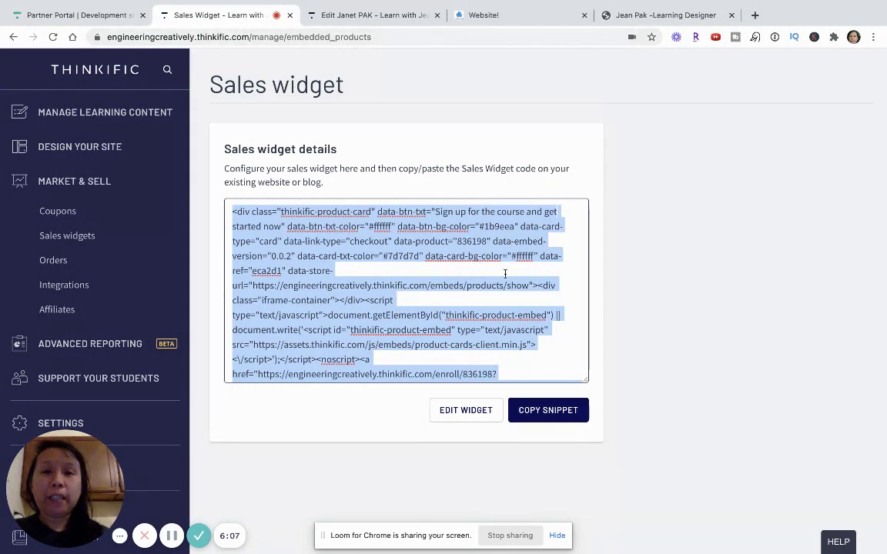
{"action": "left_click", "coordinate": [565, 410]}
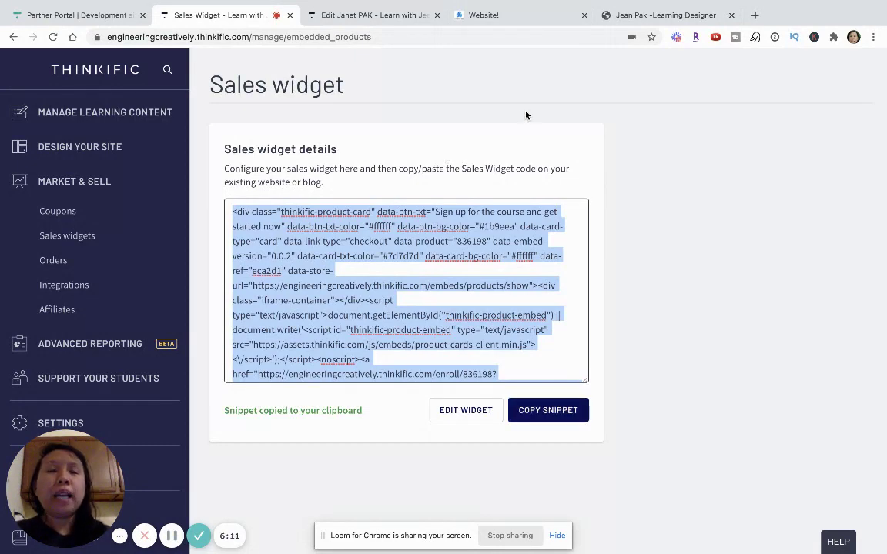
- Switch to the CreateCloud website builder and open "My Blog Post Title" for editing at the end of its body
{"action": "left_click", "coordinate": [518, 20]}
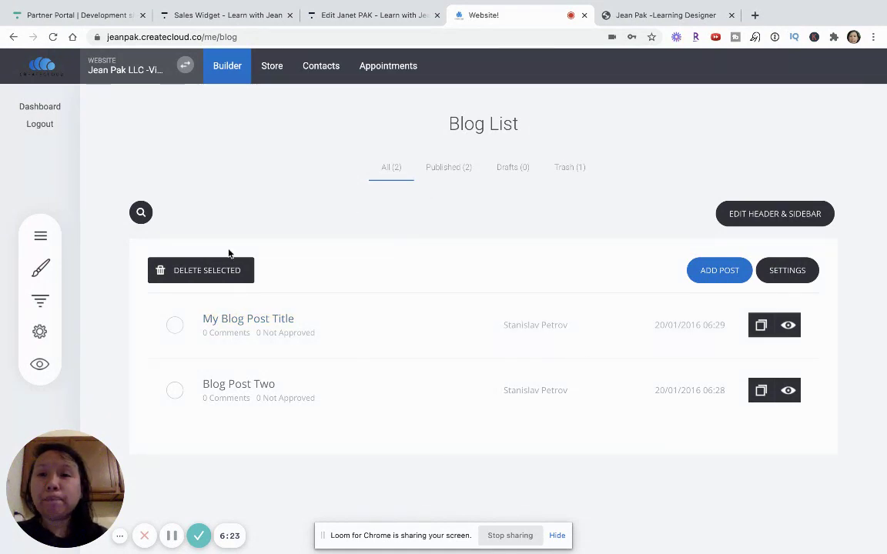
{"action": "left_click", "coordinate": [266, 321]}
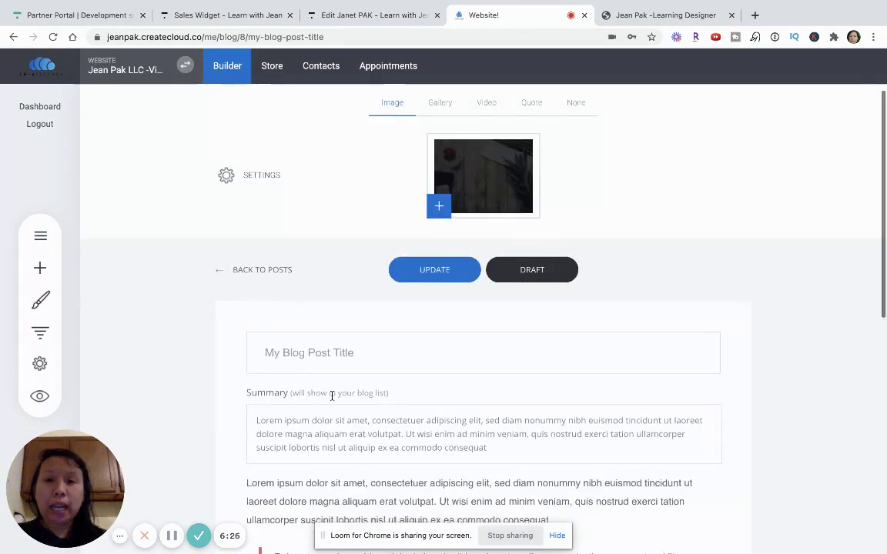
{"action": "scroll", "coordinate": [332, 396], "scroll_direction": "down", "scroll_amount": 10}
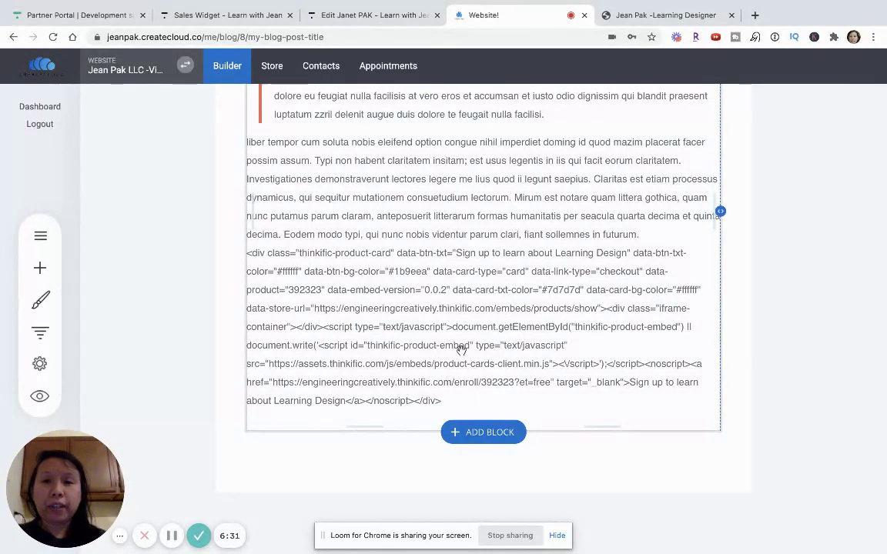
- Try to add a Code widget beneath the existing body text of the blog post
{"action": "left_click", "coordinate": [35, 269]}
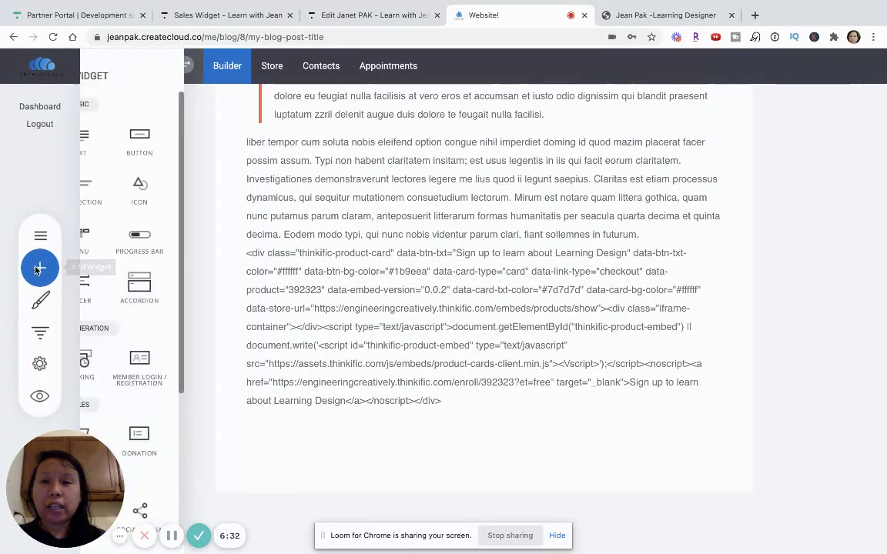
{"action": "scroll", "coordinate": [166, 396], "scroll_direction": "down", "scroll_amount": 3}
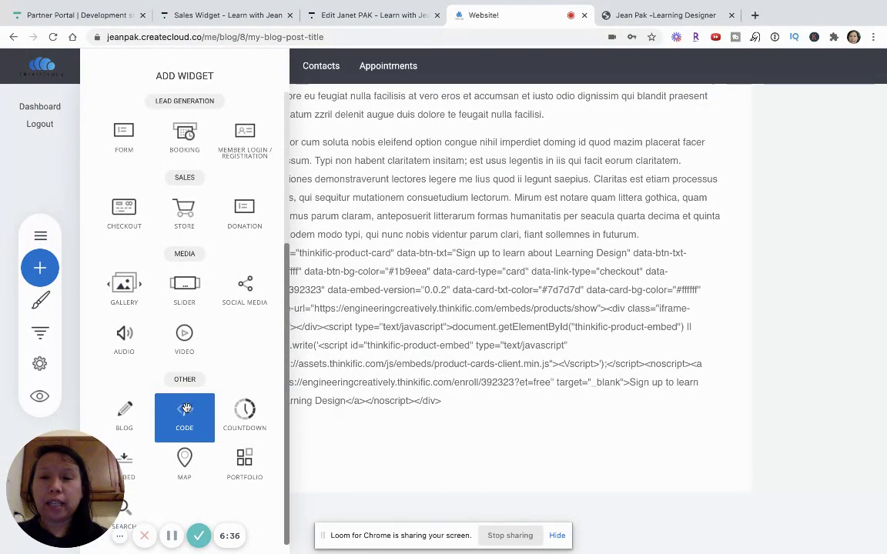
{"action": "left_click_drag", "start_coordinate": [184, 408], "coordinate": [394, 461]}
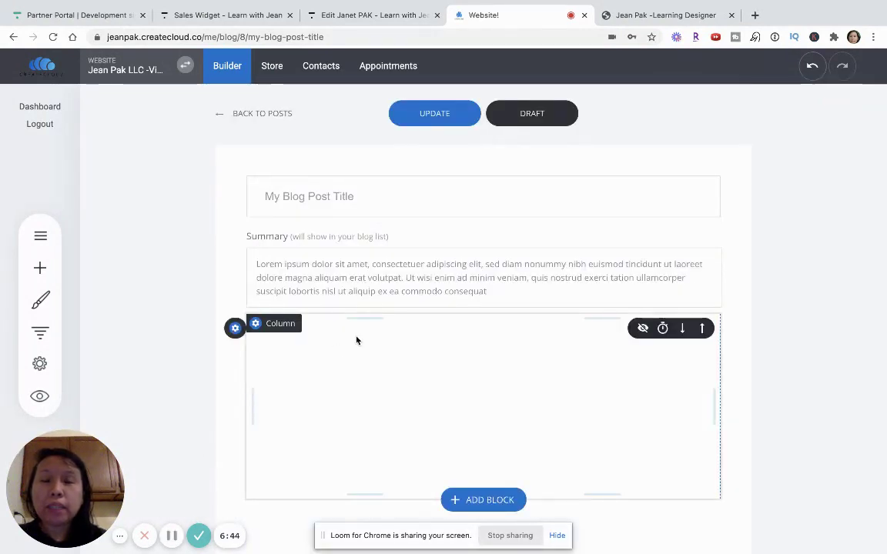
- Add a Code widget to the empty column below the post summary and paste the copied Thinkific snippet as its source code
{"action": "left_click", "coordinate": [39, 269]}
{"action": "scroll", "coordinate": [192, 416], "scroll_direction": "down", "scroll_amount": 3}
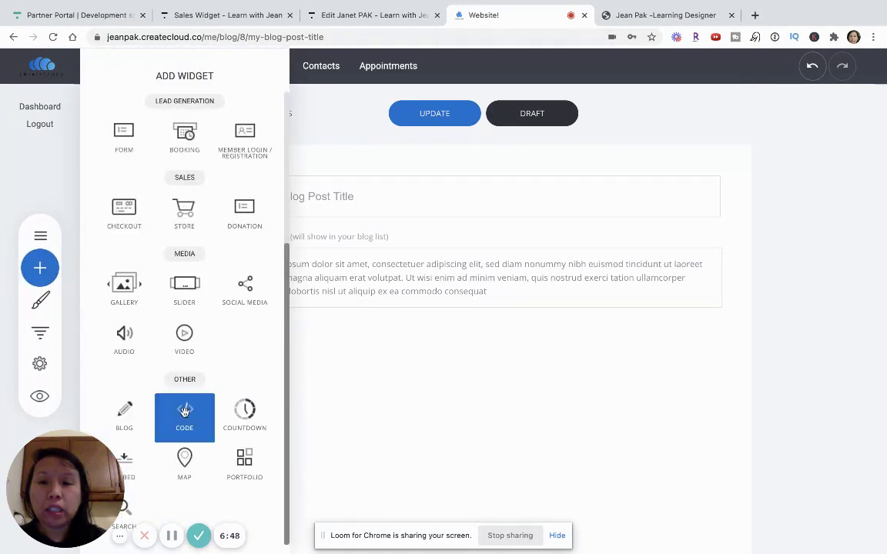
{"action": "left_click_drag", "start_coordinate": [184, 413], "coordinate": [413, 330]}
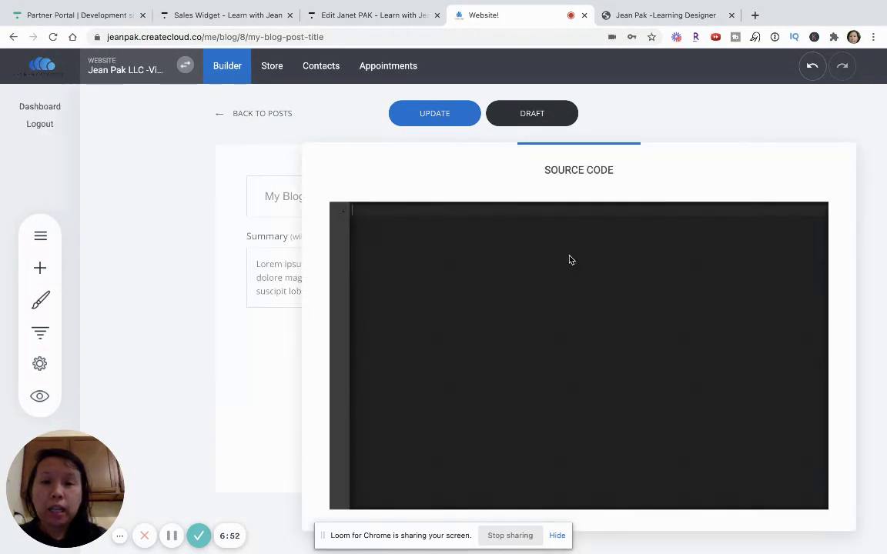
{"action": "key", "text": "ctrl+v"}
{"action": "scroll", "coordinate": [624, 423], "scroll_direction": "left", "scroll_amount": 3}
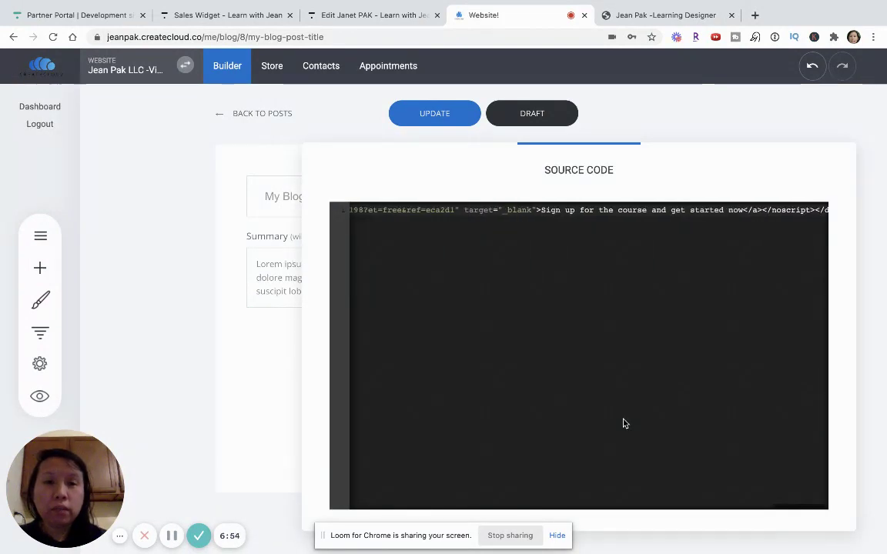
- Save the blog post with its custom code block by updating it
{"action": "left_click", "coordinate": [422, 115]}
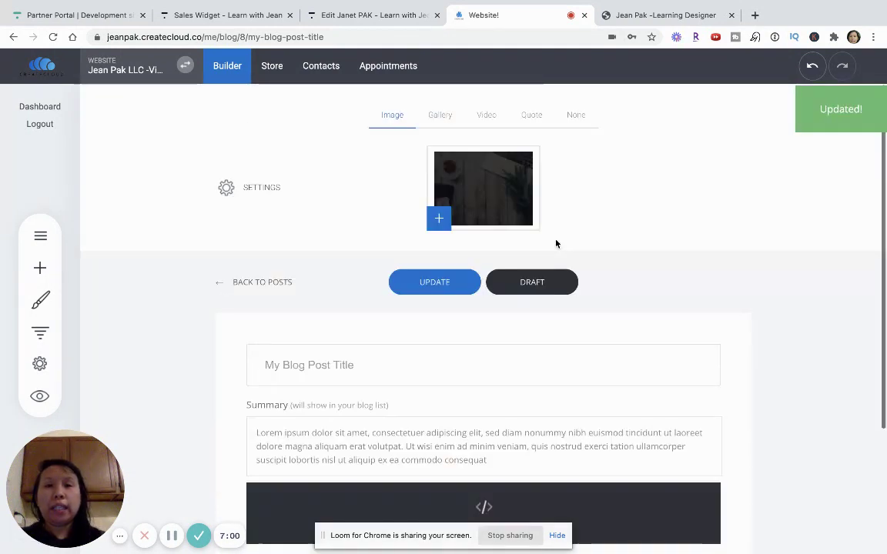
{"action": "scroll", "coordinate": [556, 243], "scroll_direction": "up", "scroll_amount": 3}
{"action": "scroll", "coordinate": [585, 293], "scroll_direction": "down", "scroll_amount": 3}
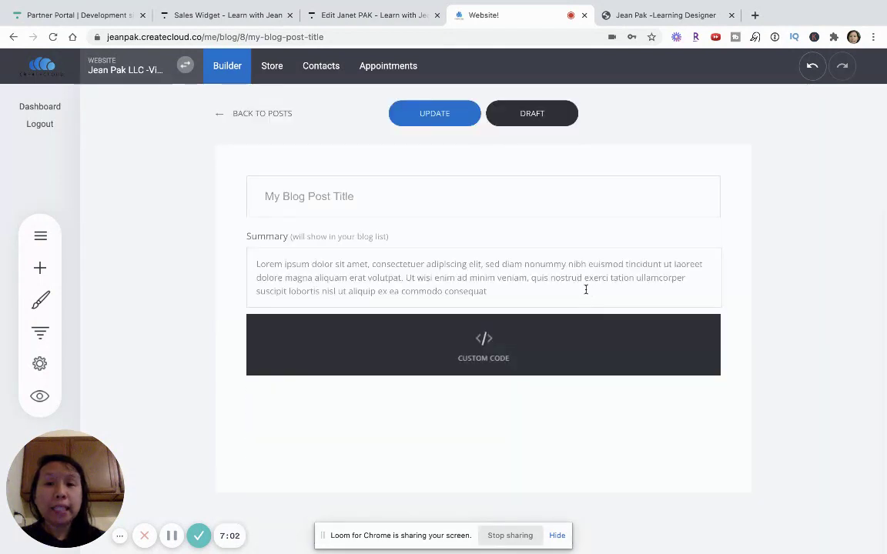
{"action": "scroll", "coordinate": [562, 262], "scroll_direction": "up", "scroll_amount": 3}
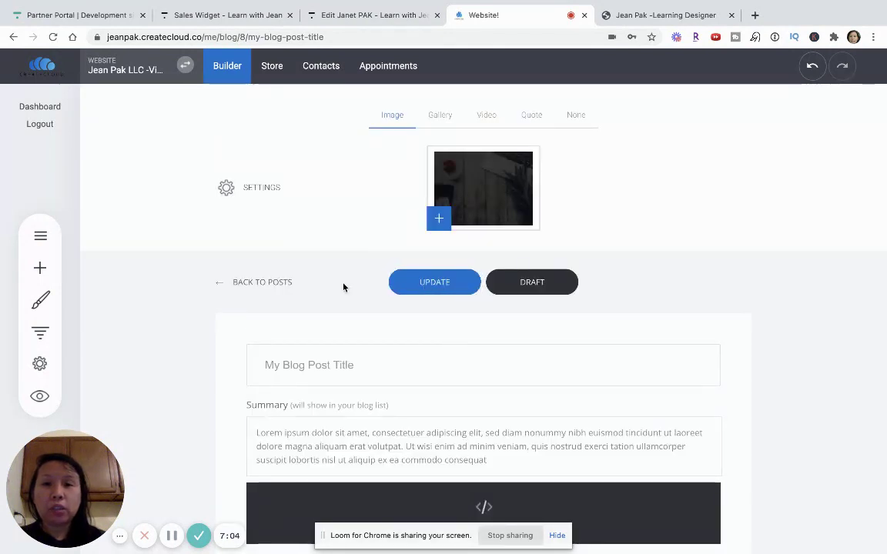
{"action": "left_click", "coordinate": [422, 290]}
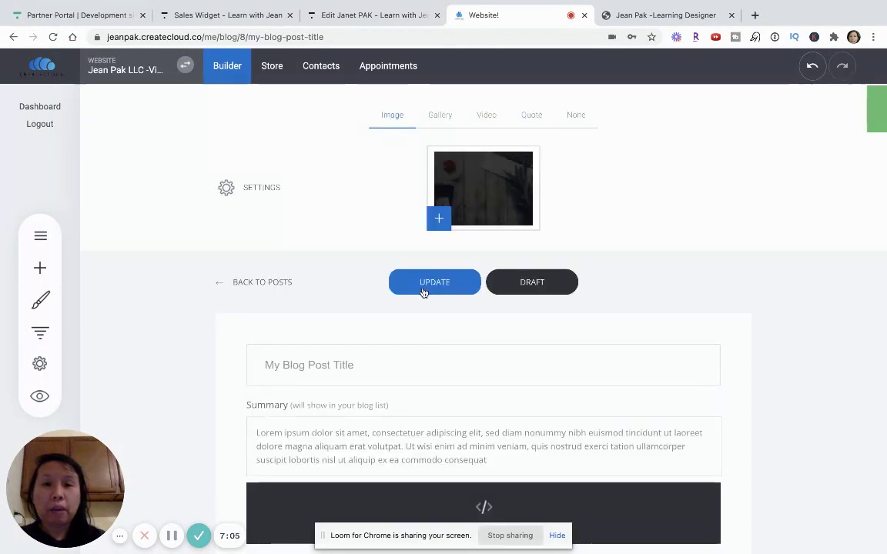
- Return to the blog list and reopen "My Blog Post Title" to check its custom code block
{"action": "left_click", "coordinate": [254, 284]}
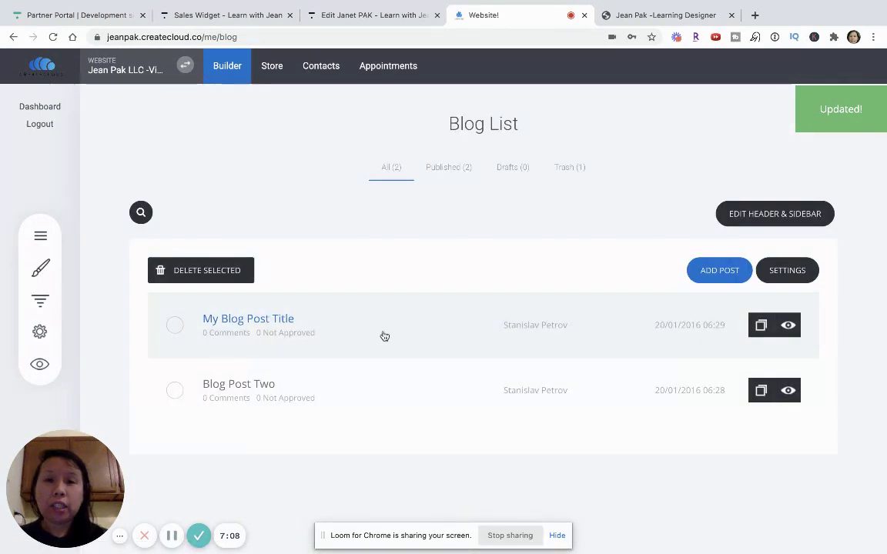
{"action": "left_click", "coordinate": [266, 323]}
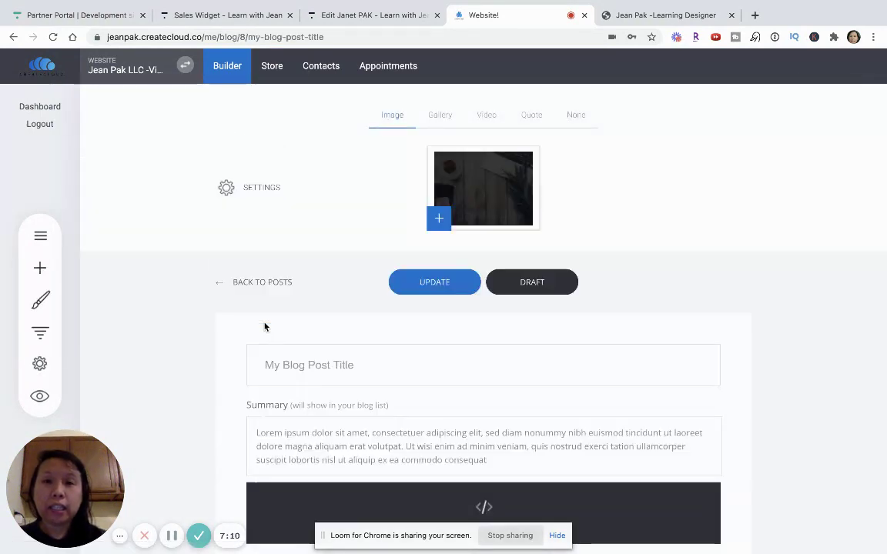
{"action": "scroll", "coordinate": [293, 366], "scroll_direction": "down", "scroll_amount": 3}
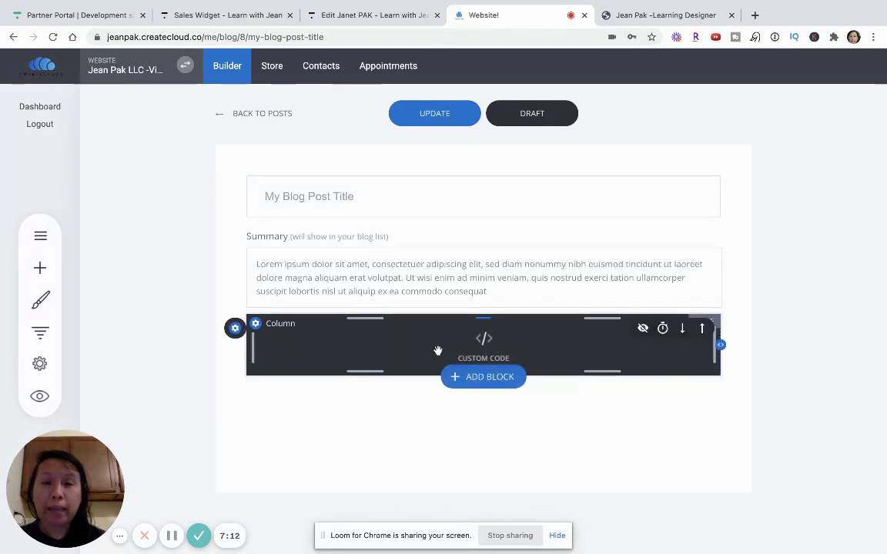
{"action": "left_click", "coordinate": [171, 536]}
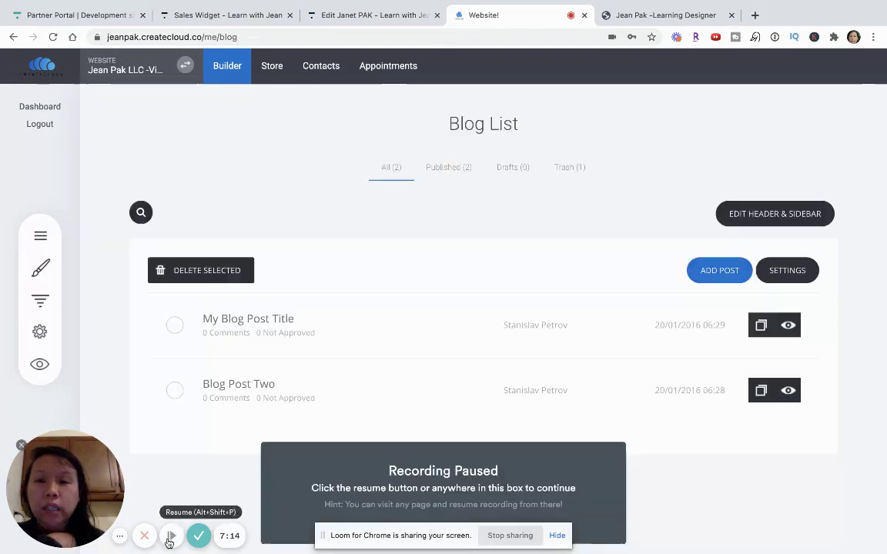
{"action": "left_click", "coordinate": [171, 537]}
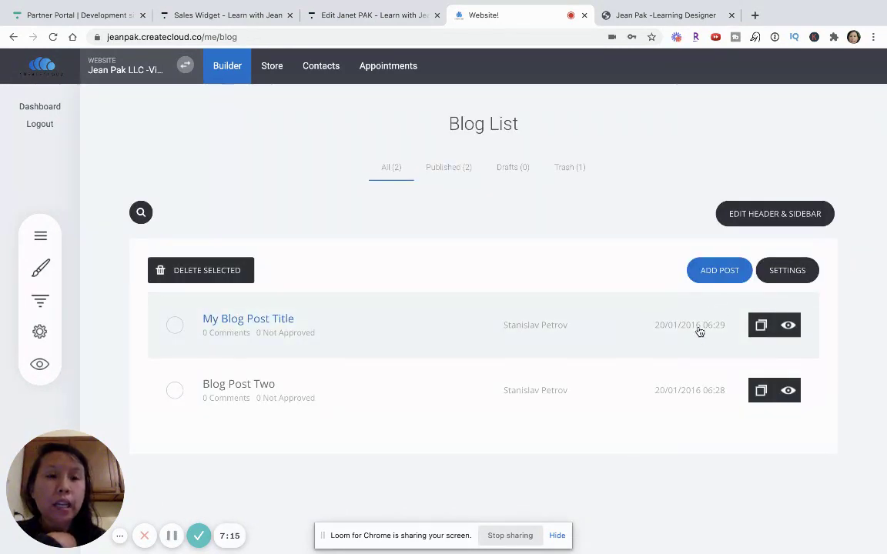
- Preview "My Blog Post Title" from the blog list and examine how the embedded course widget displays in the post
{"action": "left_click", "coordinate": [787, 327]}
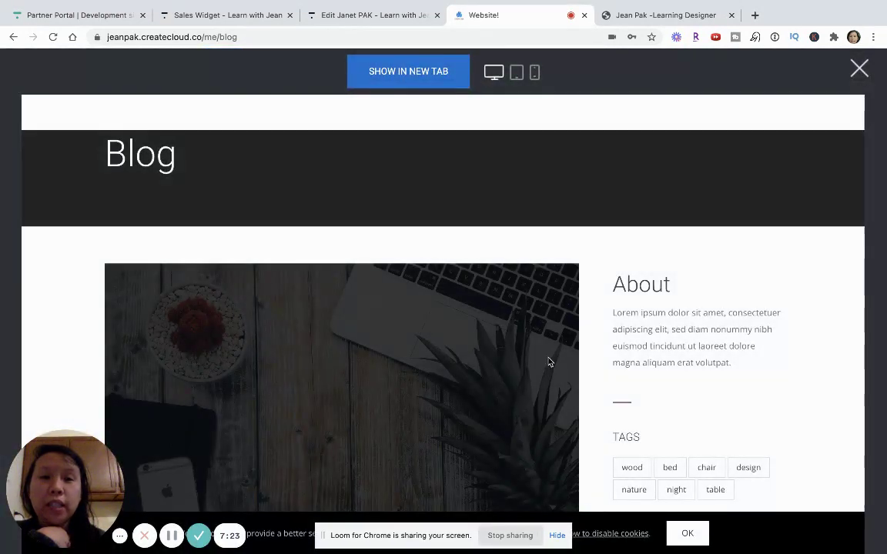
{"action": "scroll", "coordinate": [548, 360], "scroll_direction": "down", "scroll_amount": 3}
{"action": "scroll", "coordinate": [548, 361], "scroll_direction": "down", "scroll_amount": 3}
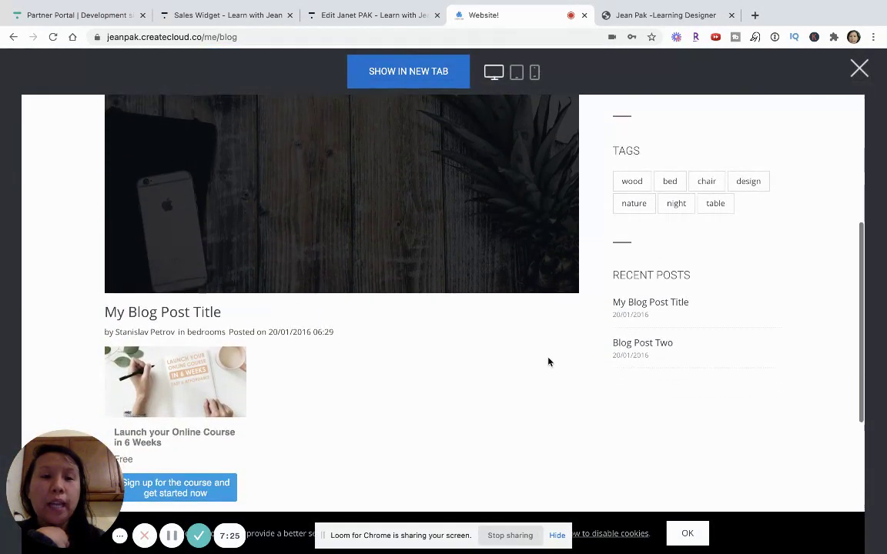
{"action": "scroll", "coordinate": [422, 225], "scroll_direction": "up", "scroll_amount": 2}
{"action": "scroll", "coordinate": [422, 224], "scroll_direction": "up", "scroll_amount": 4}
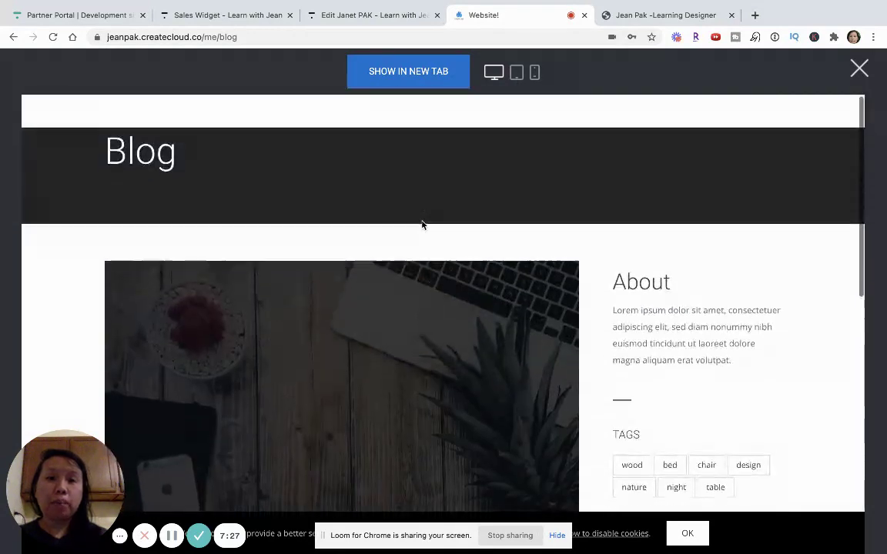
{"action": "scroll", "coordinate": [422, 224], "scroll_direction": "down", "scroll_amount": 2}
{"action": "scroll", "coordinate": [422, 225], "scroll_direction": "down", "scroll_amount": 1}
{"action": "scroll", "coordinate": [422, 225], "scroll_direction": "up", "scroll_amount": 2}
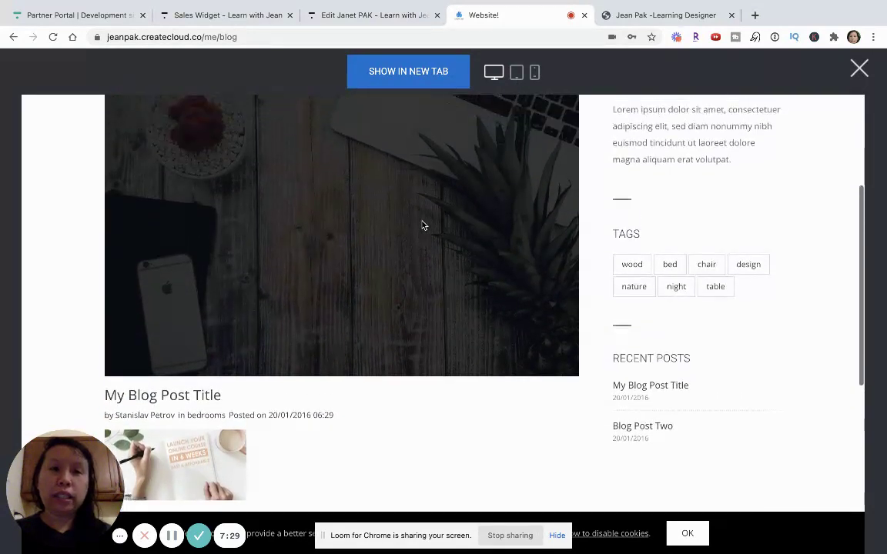
{"action": "scroll", "coordinate": [422, 225], "scroll_direction": "down", "scroll_amount": 2}
{"action": "scroll", "coordinate": [422, 225], "scroll_direction": "down", "scroll_amount": 1}
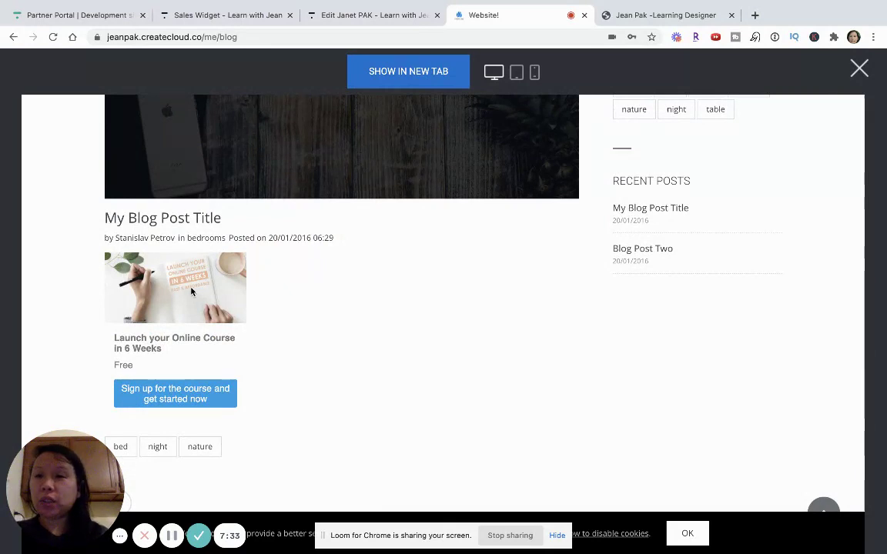
{"action": "scroll", "coordinate": [192, 292], "scroll_direction": "down", "scroll_amount": 2}
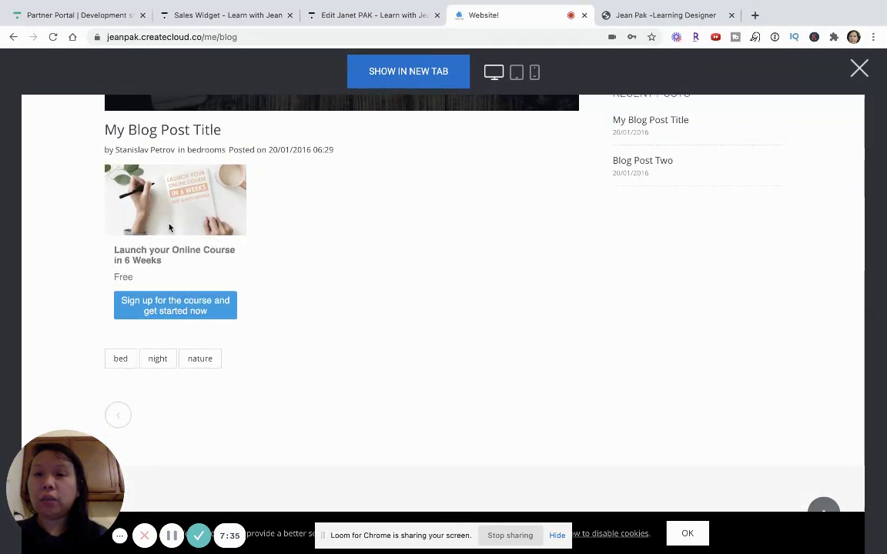
{"action": "scroll", "coordinate": [169, 227], "scroll_direction": "up", "scroll_amount": 1}
{"action": "scroll", "coordinate": [178, 287], "scroll_direction": "up", "scroll_amount": 6}
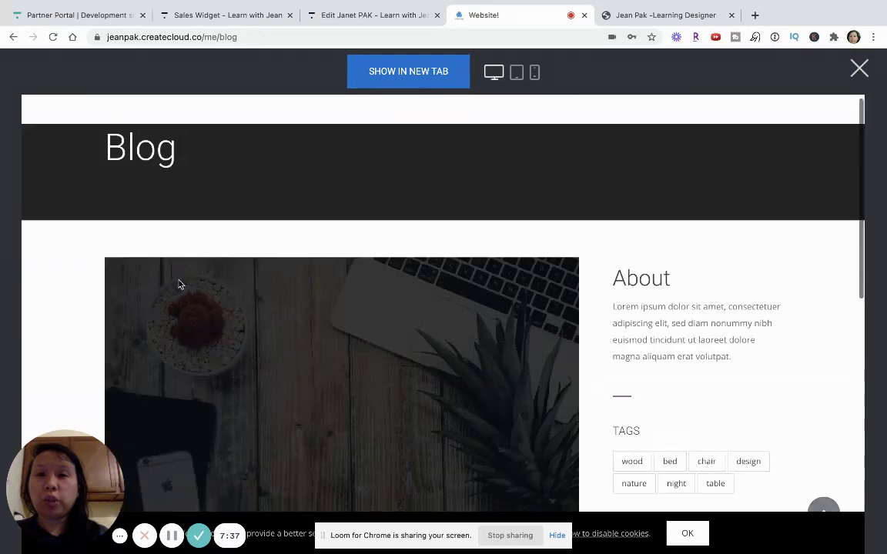
{"action": "left_click", "coordinate": [856, 72]}
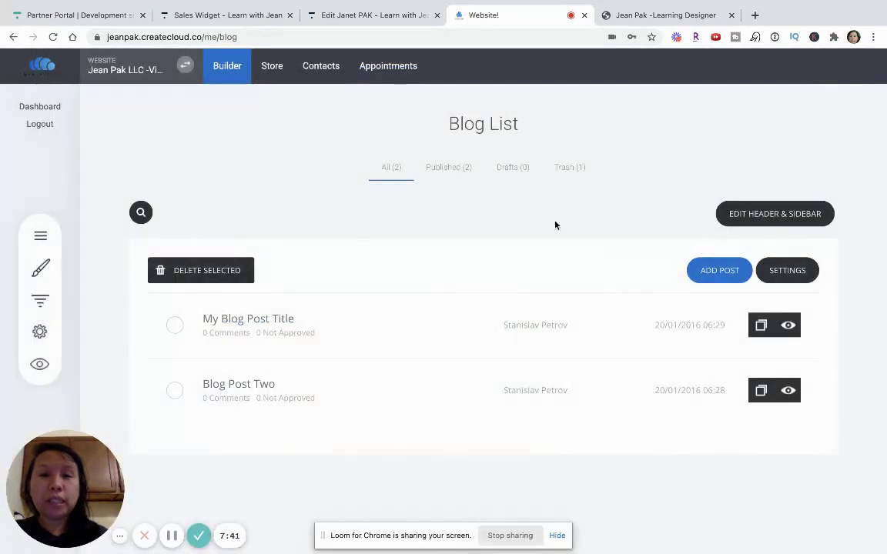
- Open "My Blog Post Title" for editing and change its title to "Learn about growing and building an online business"
{"action": "left_click", "coordinate": [248, 323]}
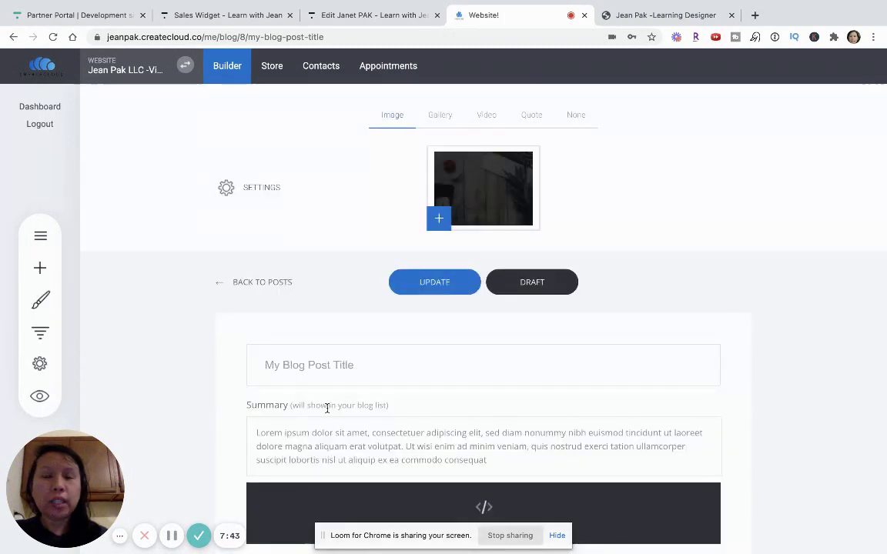
{"action": "left_click_drag", "start_coordinate": [367, 274], "coordinate": [232, 279]}
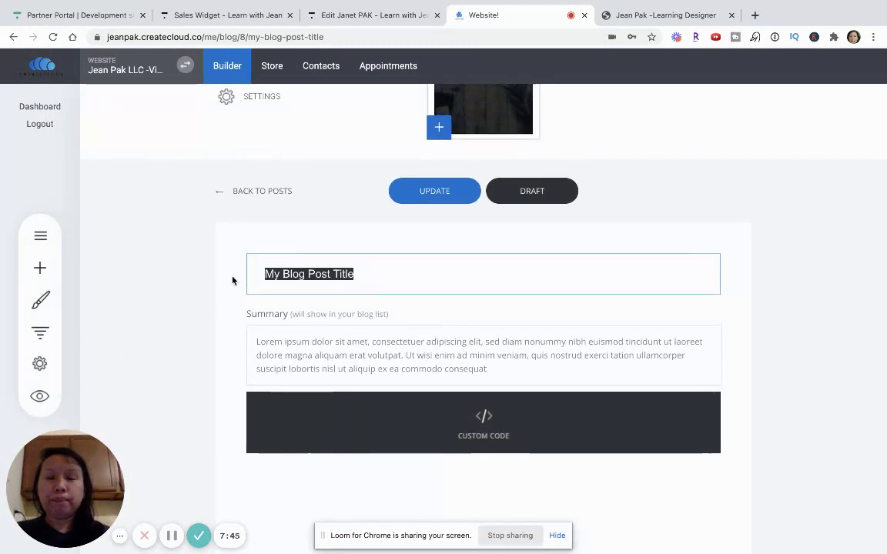
{"action": "type", "text": "Learn aou"}
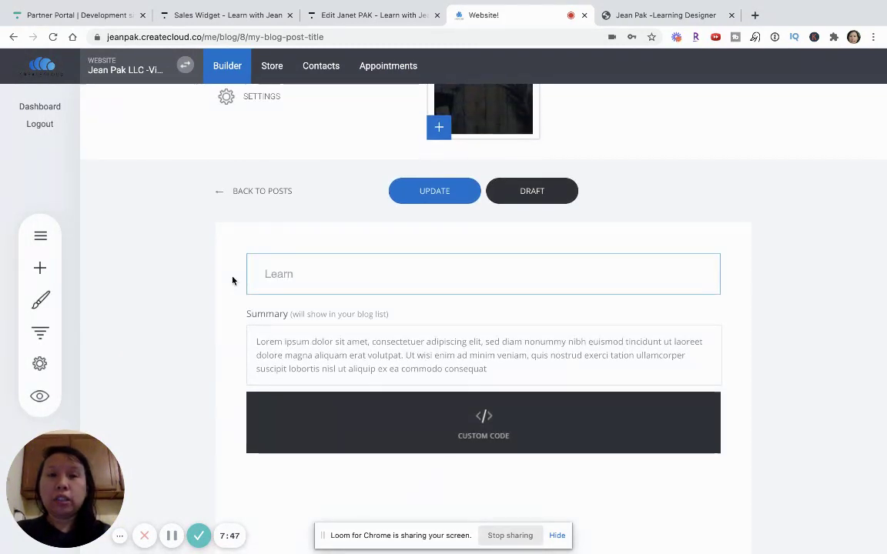
{"action": "key", "text": "BackSpace"}
{"action": "key", "text": "BackSpace"}
{"action": "type", "text": "bout b"}
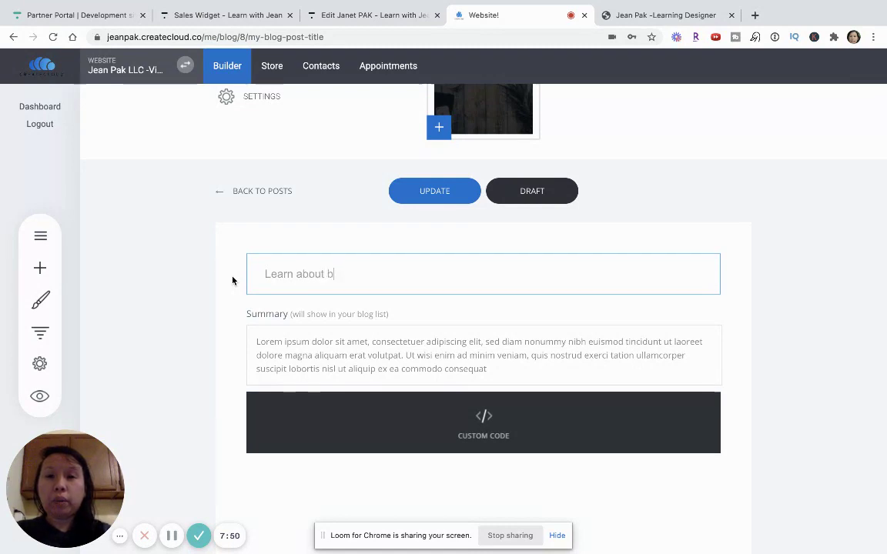
{"action": "key", "text": "BackSpace"}
{"action": "type", "text": "growin"}
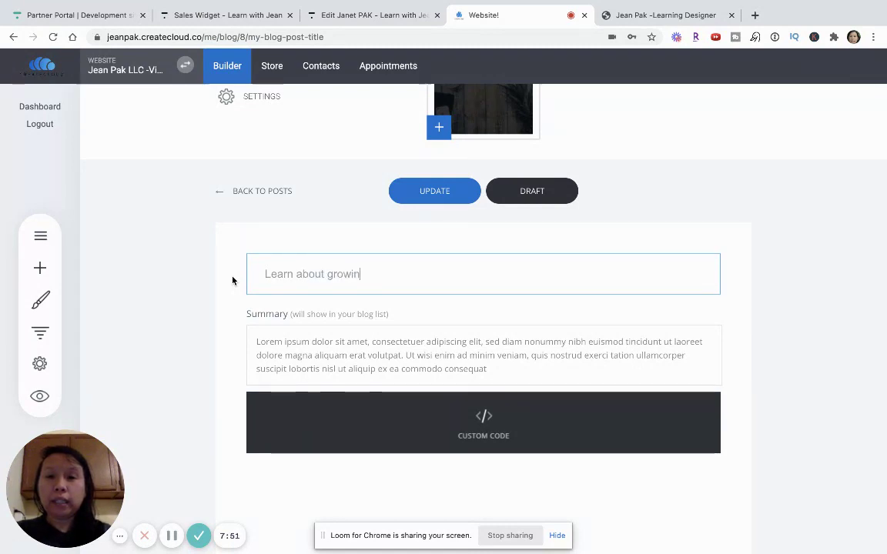
{"action": "type", "text": "g and building an online business"}
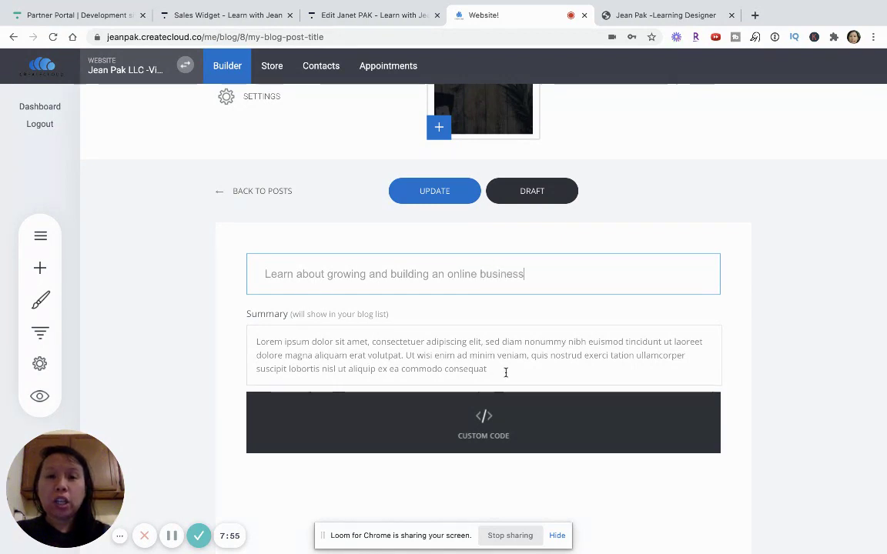
- Replace the blog post's summary with "Add text for a blog post about online course businesss."
{"action": "left_click_drag", "start_coordinate": [506, 371], "coordinate": [243, 319]}
{"action": "type", "text": "Add t"}
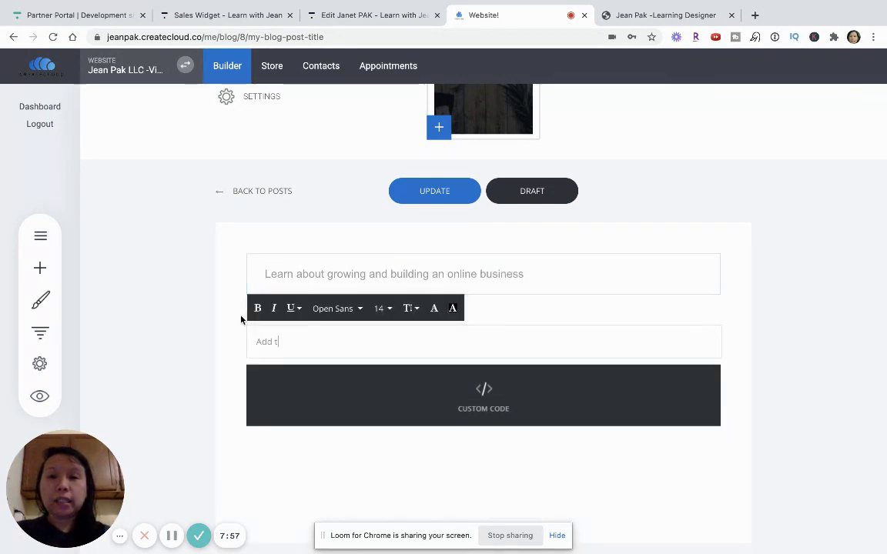
{"action": "key", "text": "BackSpace"}
{"action": "key", "text": "BackSpace"}
{"action": "key", "text": "BackSpace"}
{"action": "key", "text": "BackSpace"}
{"action": "key", "text": "BackSpace"}
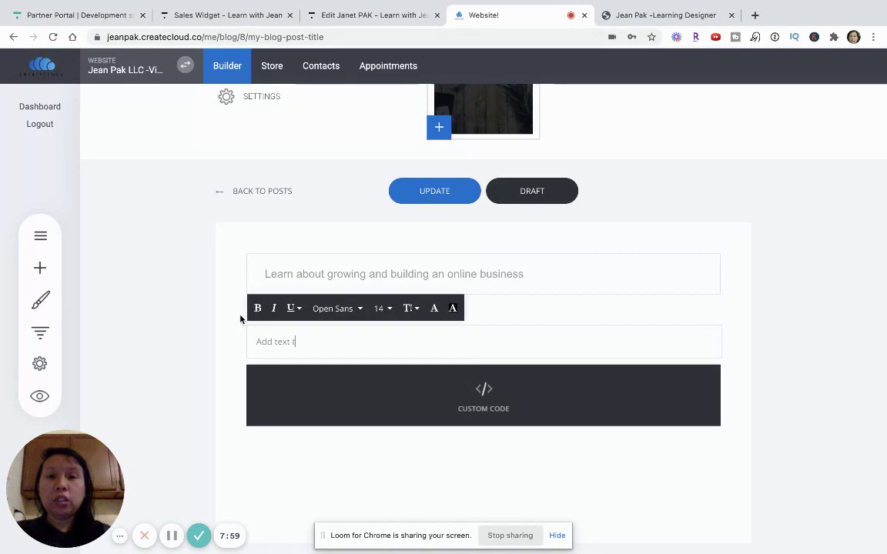
{"action": "type", "text": "for a"}
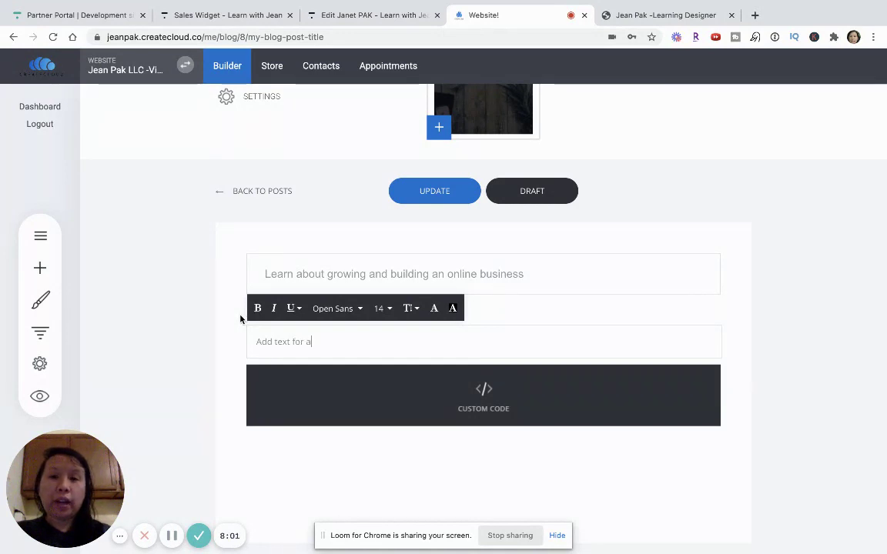
{"action": "type", "text": " blog "}
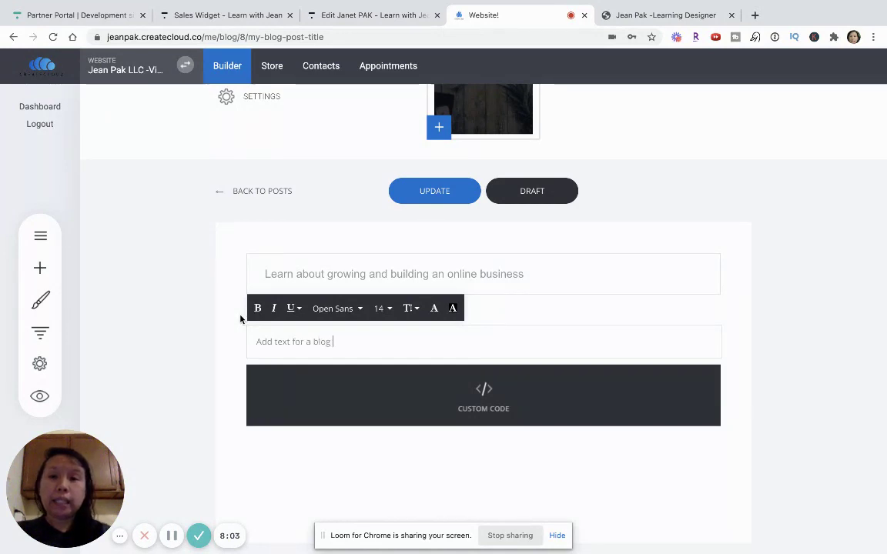
{"action": "type", "text": "sppost about o"}
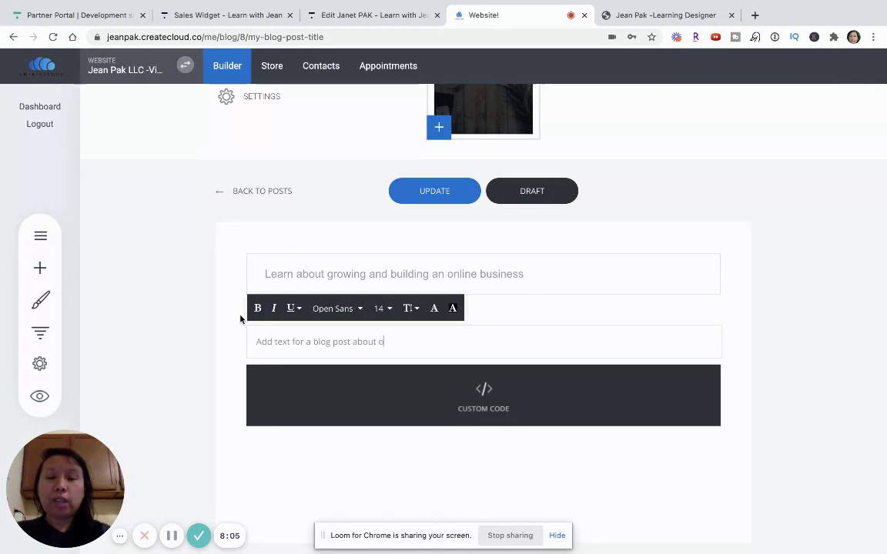
{"action": "type", "text": "nline course busines"}
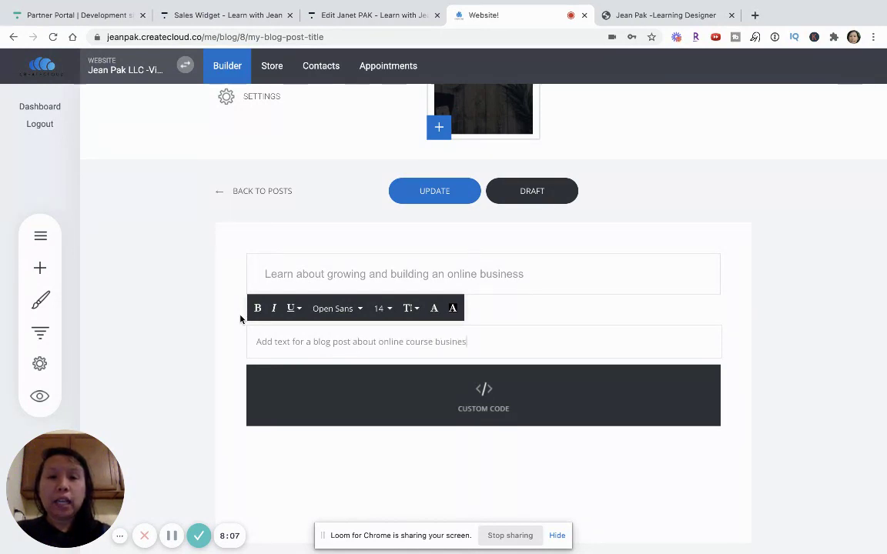
{"action": "type", "text": "ss."}
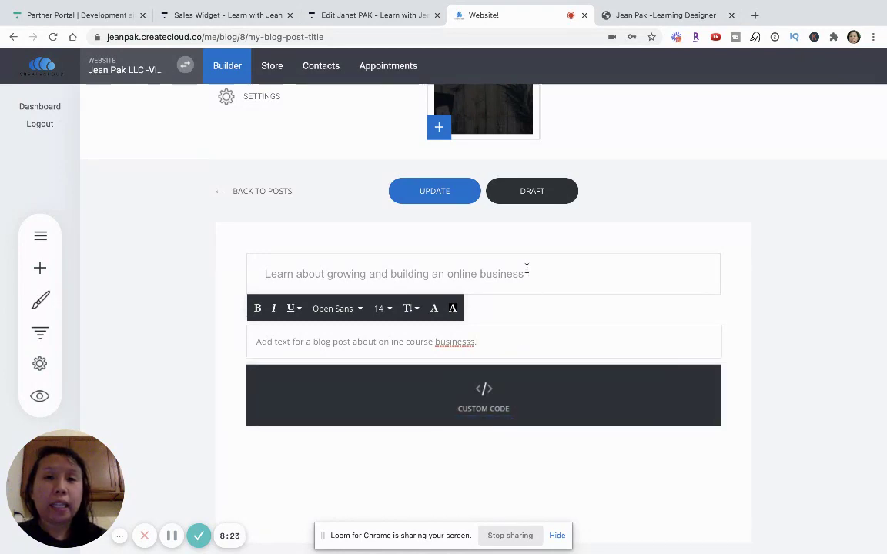
{"action": "scroll", "coordinate": [497, 274], "scroll_direction": "up", "scroll_amount": 2}
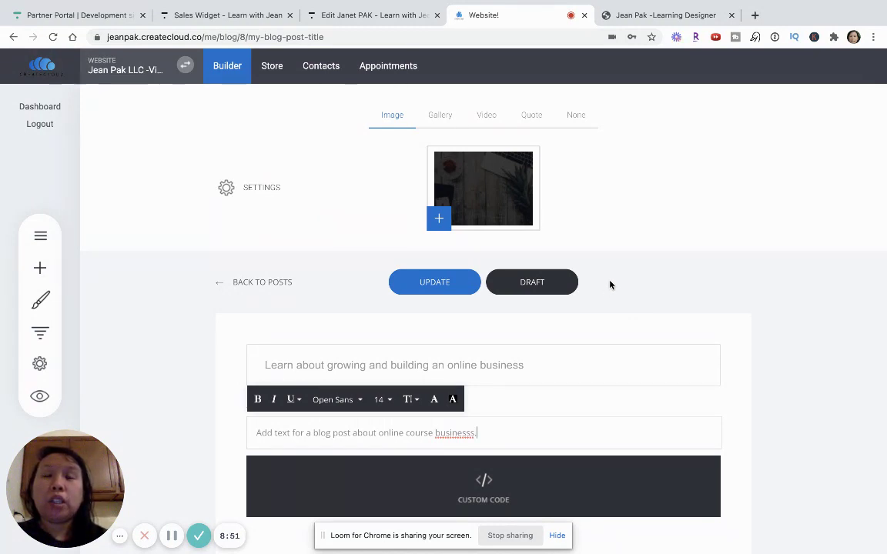
{"action": "scroll", "coordinate": [603, 342], "scroll_direction": "down", "scroll_amount": 2}
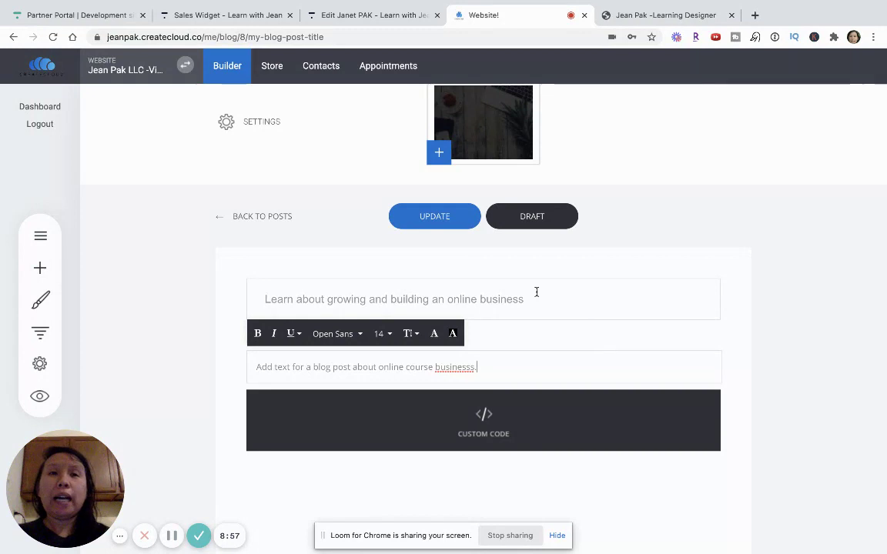
- Switch to Thinkific and open the most recently created user in the Users list for editing
{"action": "mouse_move", "coordinate": [428, 6]}
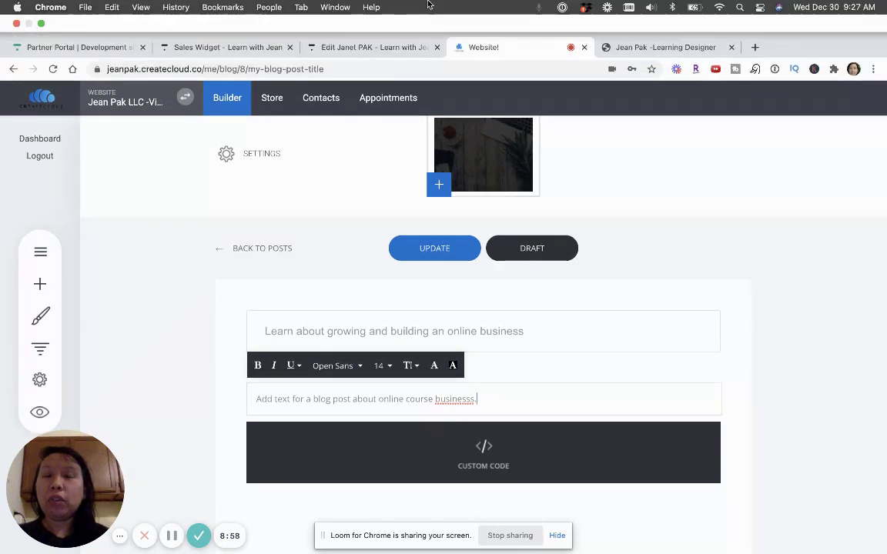
{"action": "left_click", "coordinate": [370, 49]}
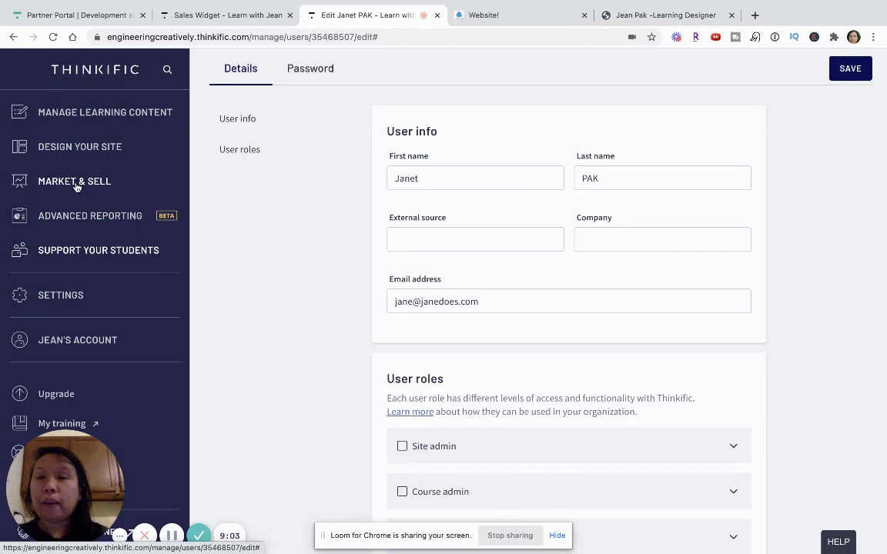
{"action": "left_click", "coordinate": [79, 256]}
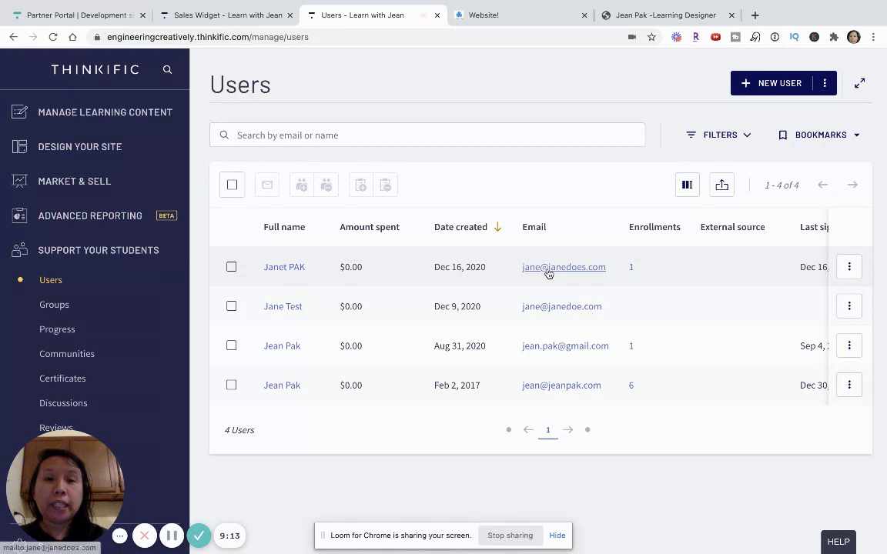
{"action": "left_click", "coordinate": [849, 266]}
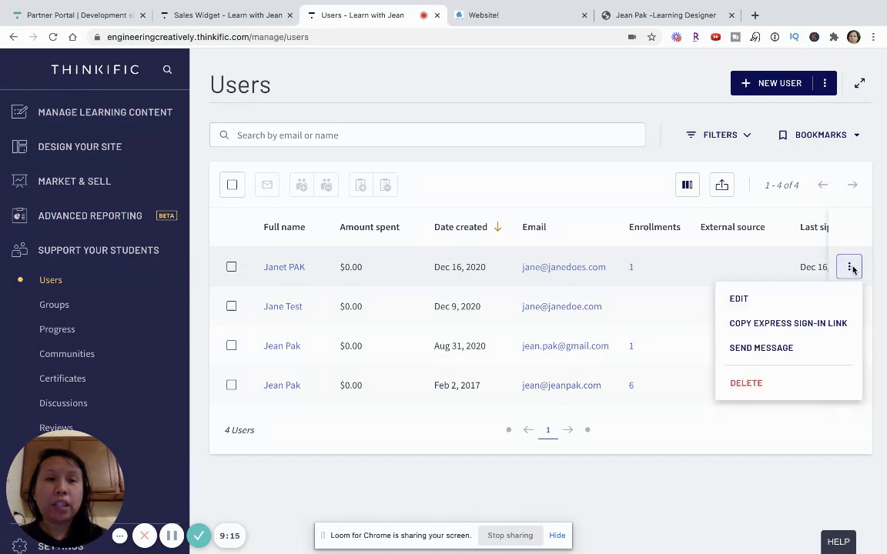
{"action": "left_click", "coordinate": [770, 299]}
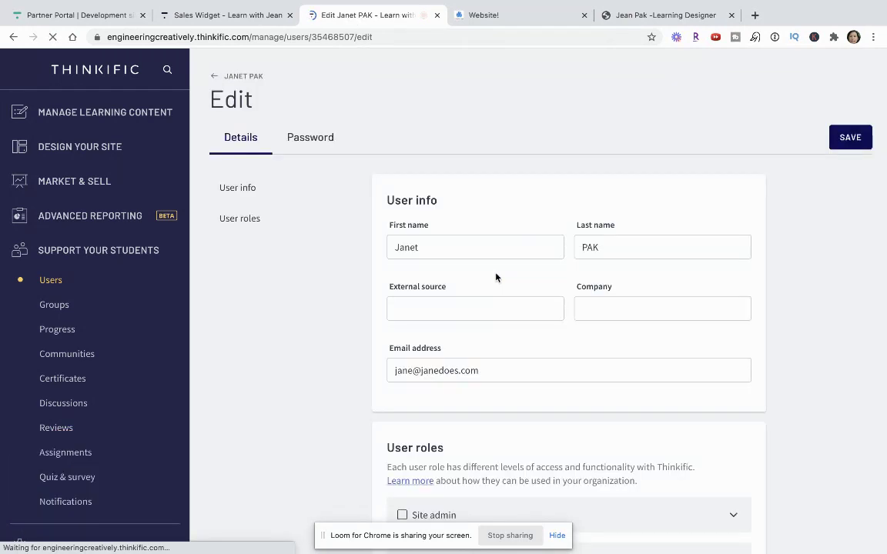
- Set the user's Affiliate role commission to 60% and save the user
{"action": "scroll", "coordinate": [538, 403], "scroll_direction": "down", "scroll_amount": 1}
{"action": "scroll", "coordinate": [536, 405], "scroll_direction": "down", "scroll_amount": 2}
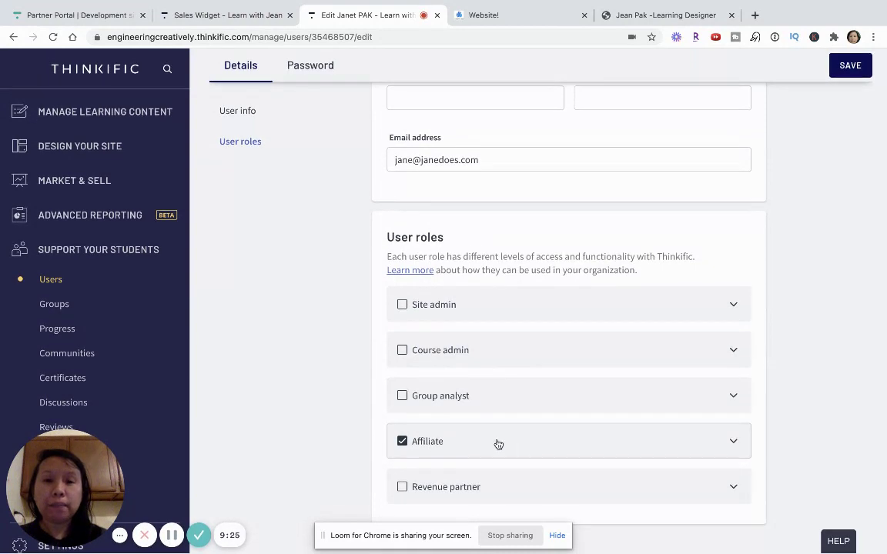
{"action": "left_click", "coordinate": [500, 445]}
{"action": "scroll", "coordinate": [525, 450], "scroll_direction": "down", "scroll_amount": 2}
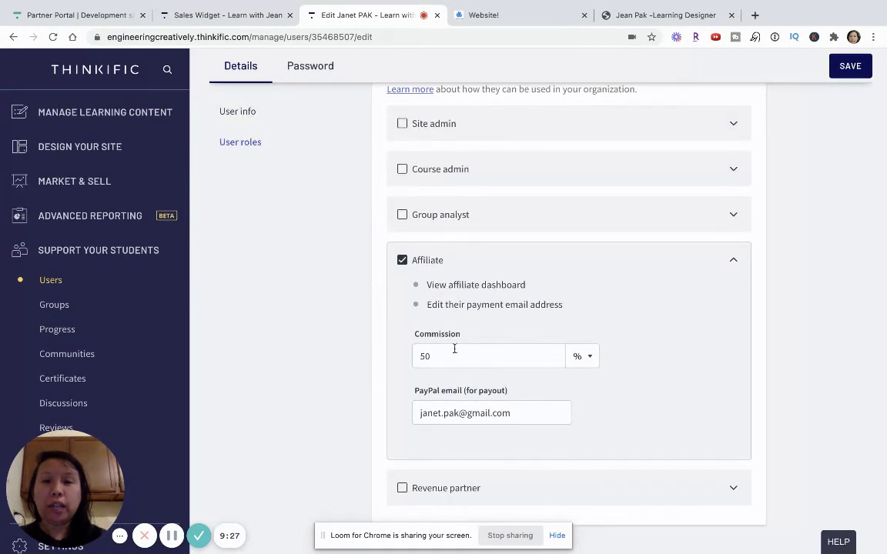
{"action": "left_click_drag", "start_coordinate": [443, 355], "coordinate": [396, 351]}
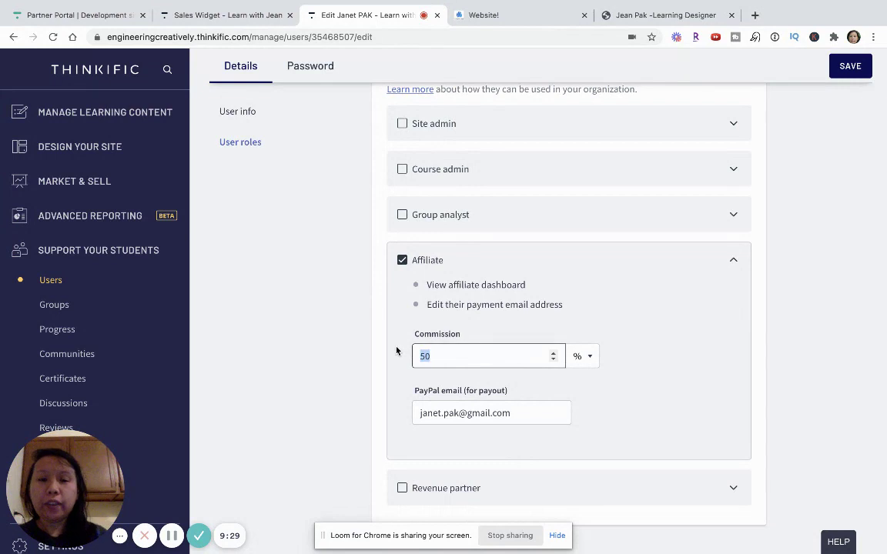
{"action": "type", "text": "60"}
{"action": "scroll", "coordinate": [496, 328], "scroll_direction": "up", "scroll_amount": 2}
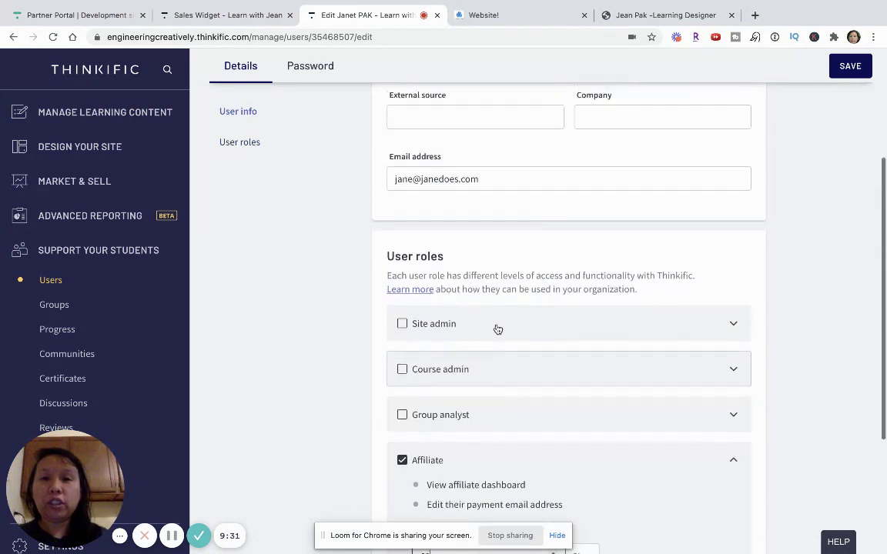
{"action": "scroll", "coordinate": [496, 329], "scroll_direction": "up", "scroll_amount": 5}
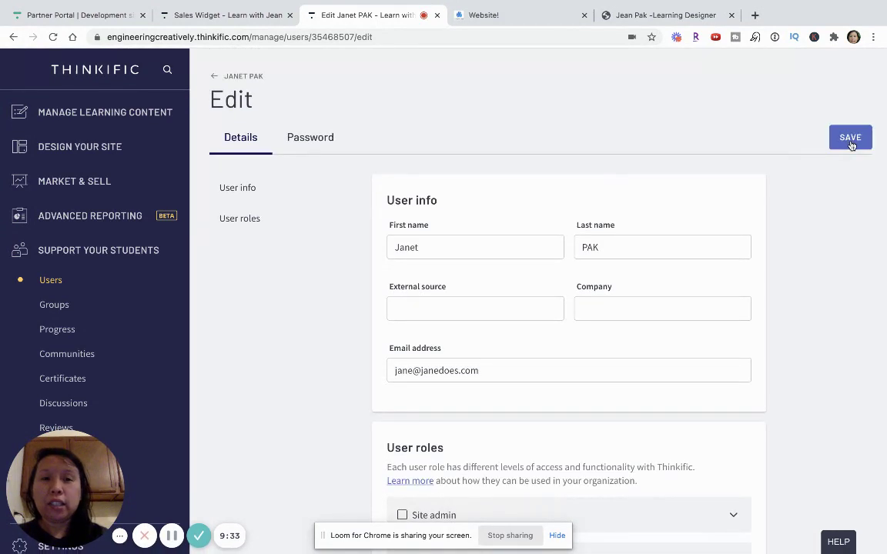
{"action": "left_click", "coordinate": [850, 139]}
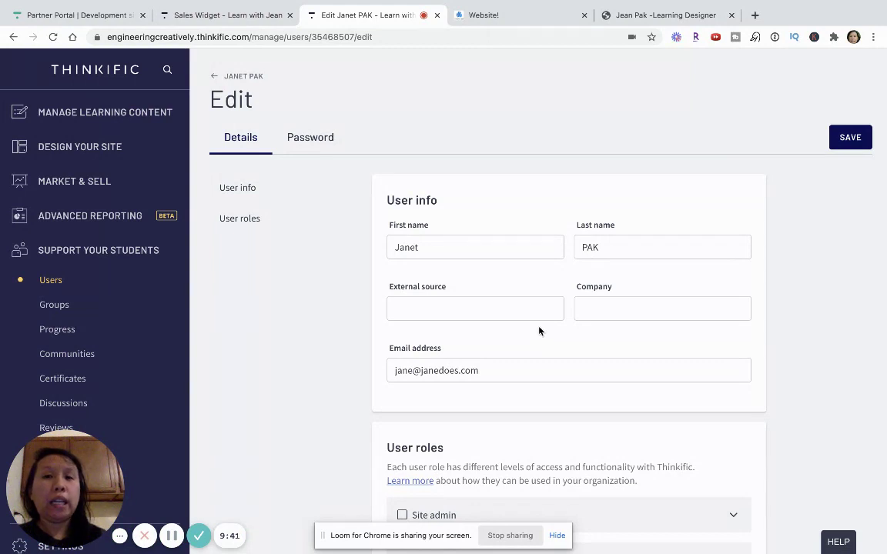
{"action": "scroll", "coordinate": [530, 327], "scroll_direction": "down", "scroll_amount": 3}
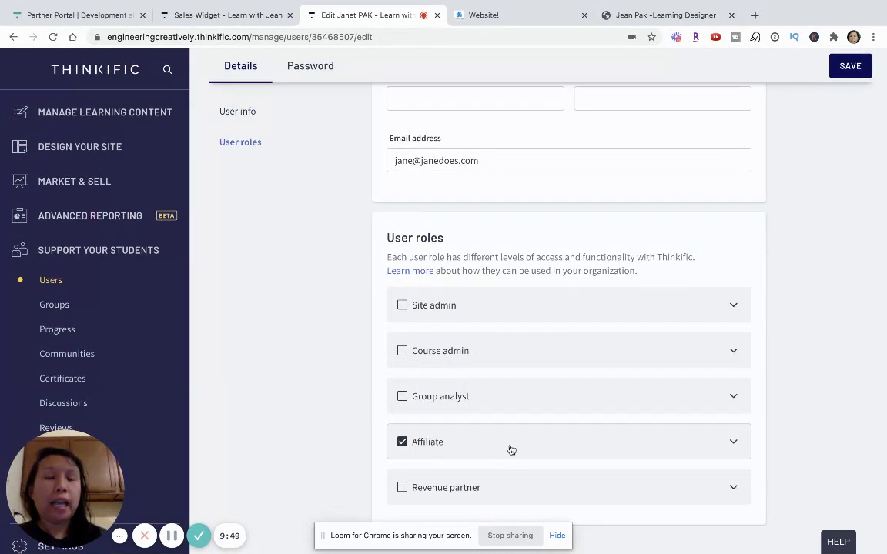
{"action": "scroll", "coordinate": [511, 450], "scroll_direction": "up", "scroll_amount": 3}
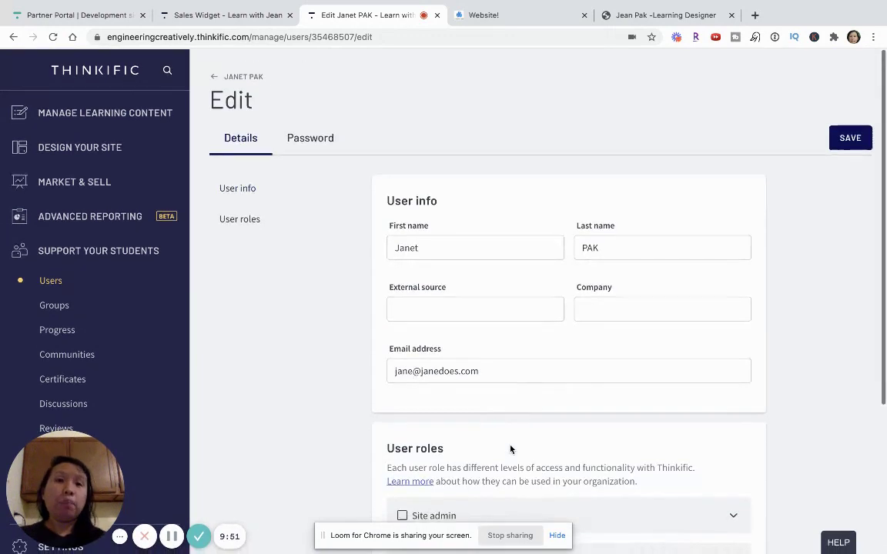